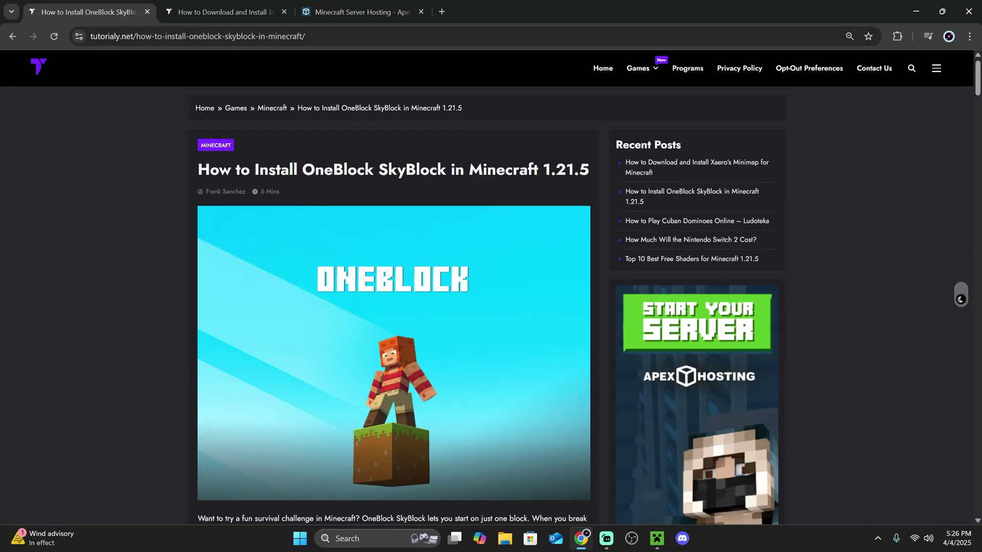
Skim the OneBlock SkyBlock installation guide, from the introduction through the steps for finding the Minecraft saves folder.
scroll(464, 193, down, 20)
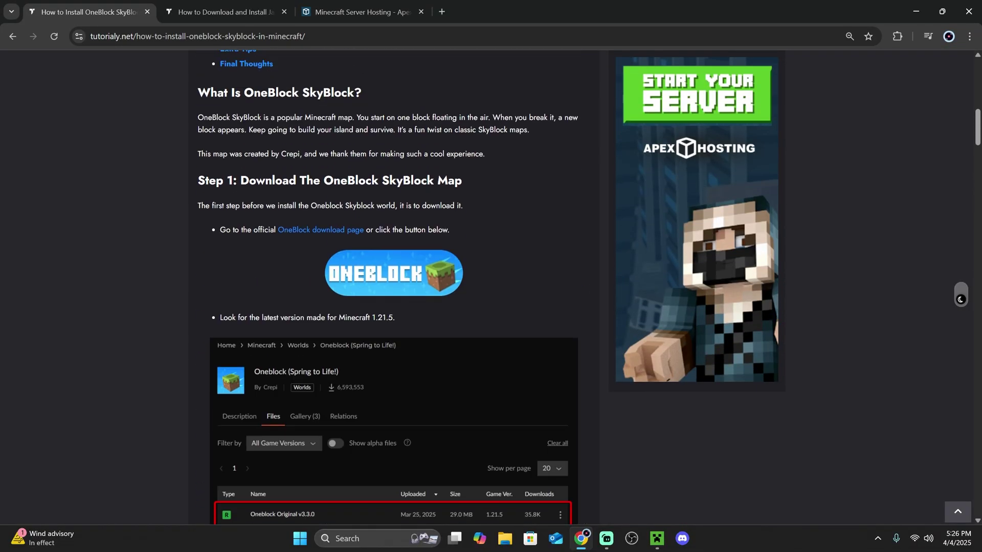
scroll(394, 286, up, 10)
scroll(394, 287, down, 10)
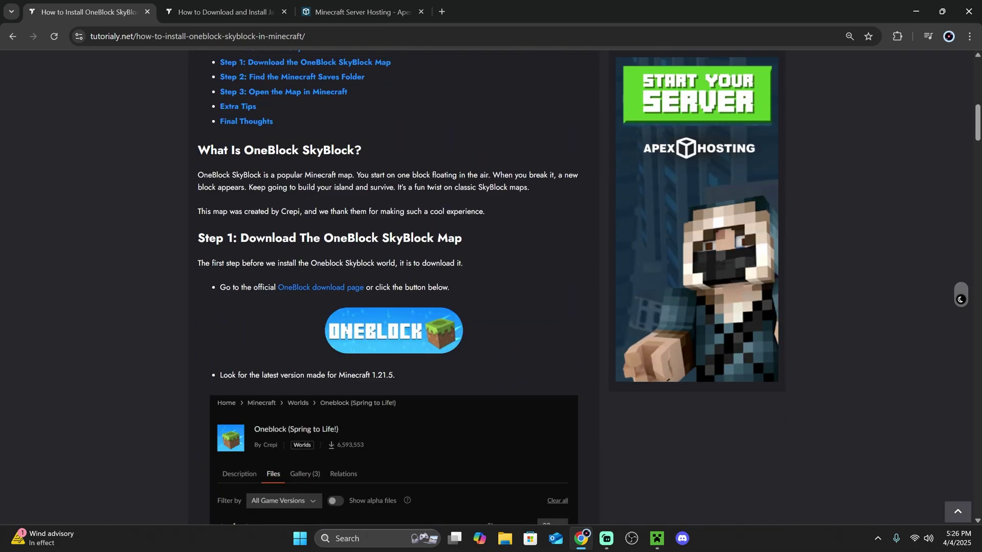
scroll(394, 286, down, 12)
scroll(394, 286, down, 14)
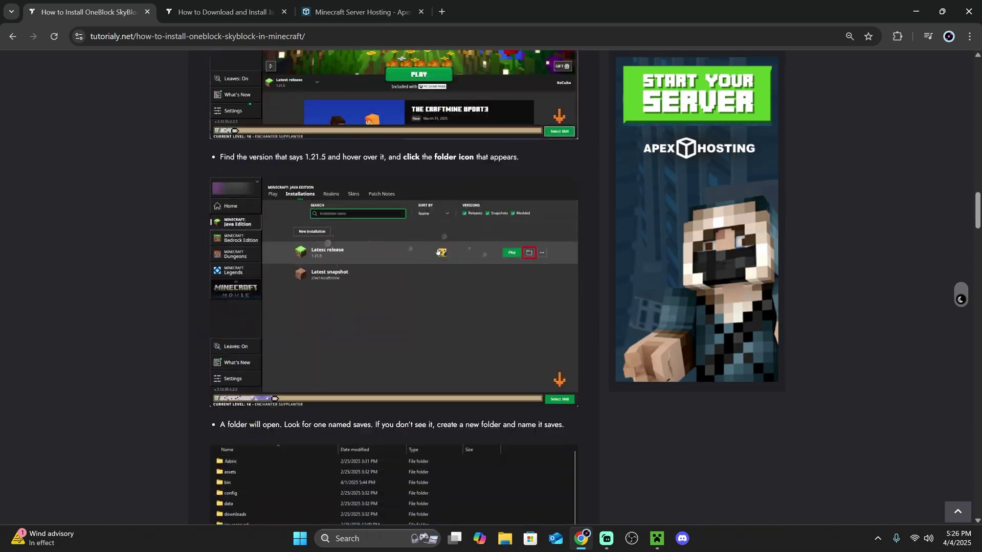
scroll(394, 286, up, 13)
scroll(394, 287, up, 15)
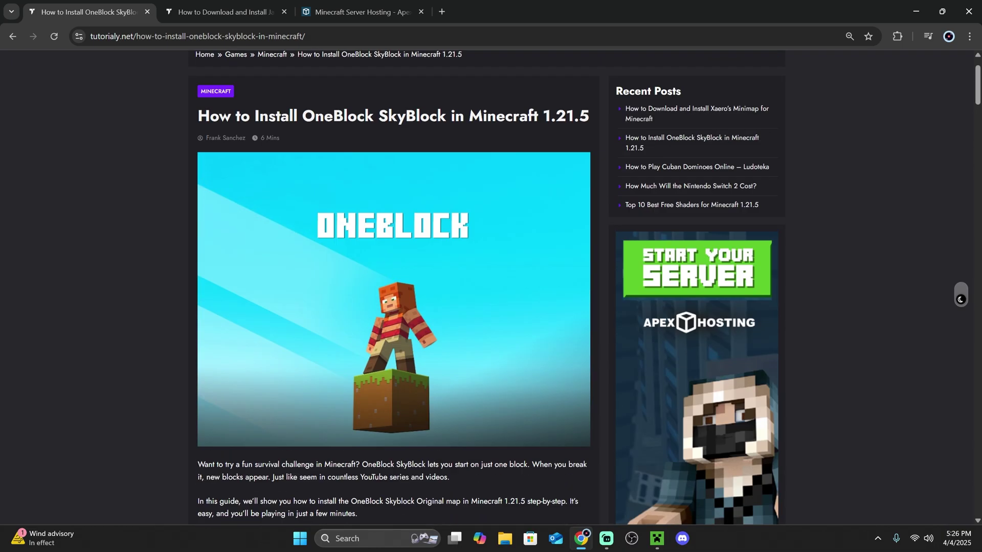
Go to the guide's section on downloading the OneBlock SkyBlock map and open its CurseForge download page.
scroll(394, 286, down, 6)
click(307, 219)
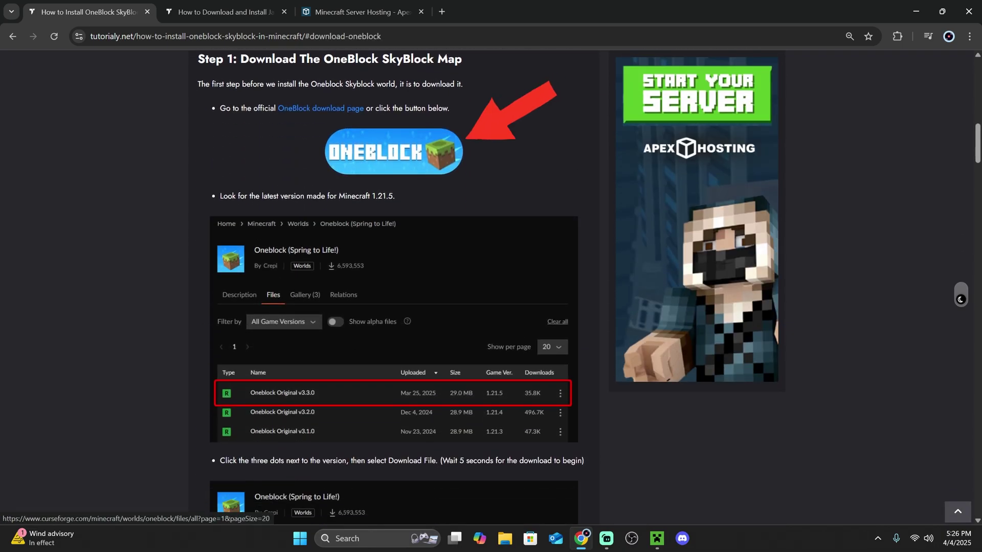
click(394, 152)
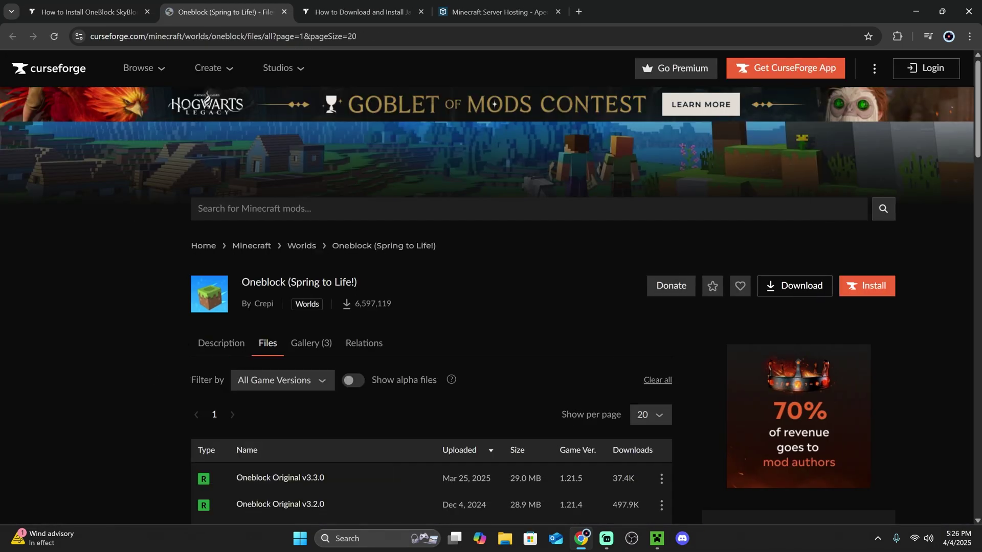
Download the Oneblock Original v3.3.0 file for game version 1.21.5.
scroll(430, 286, down, 5)
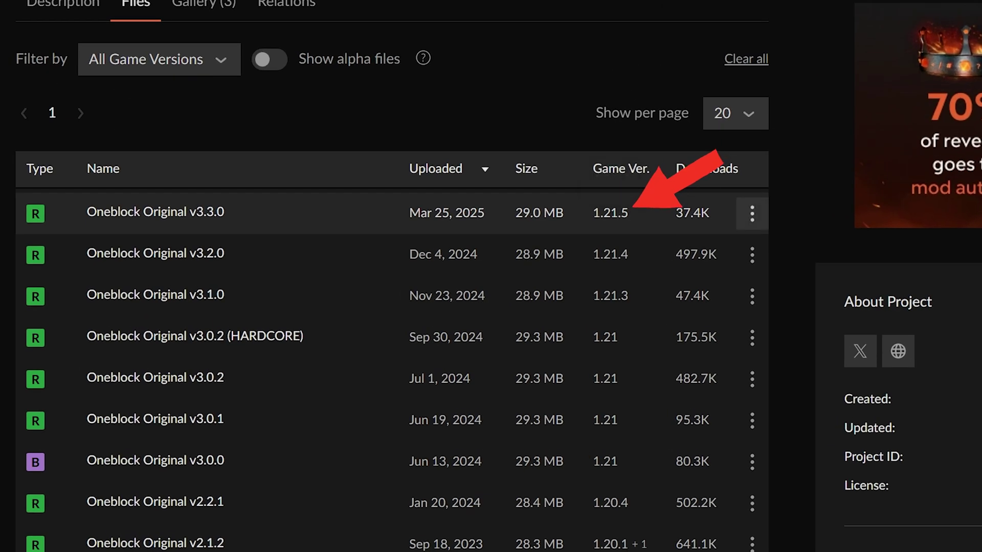
click(752, 213)
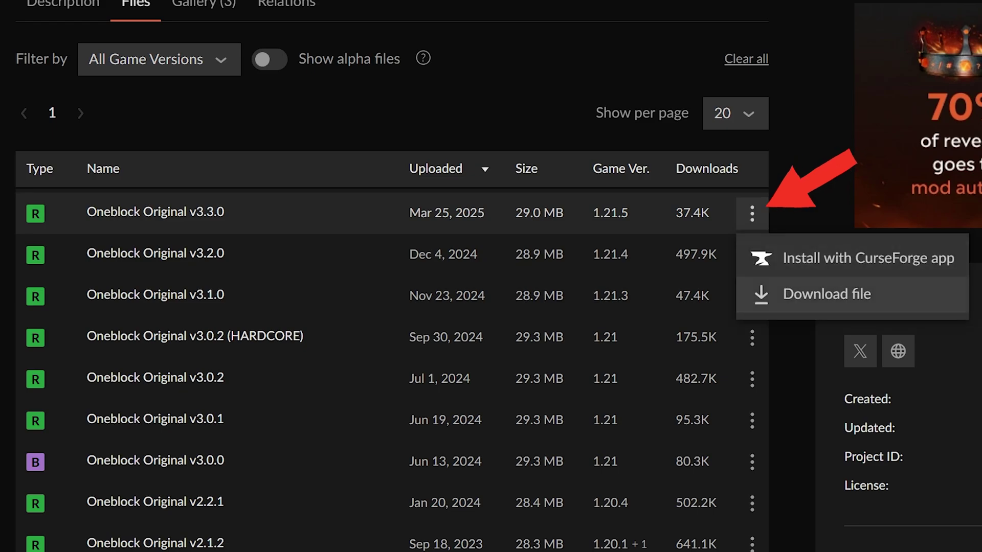
click(818, 292)
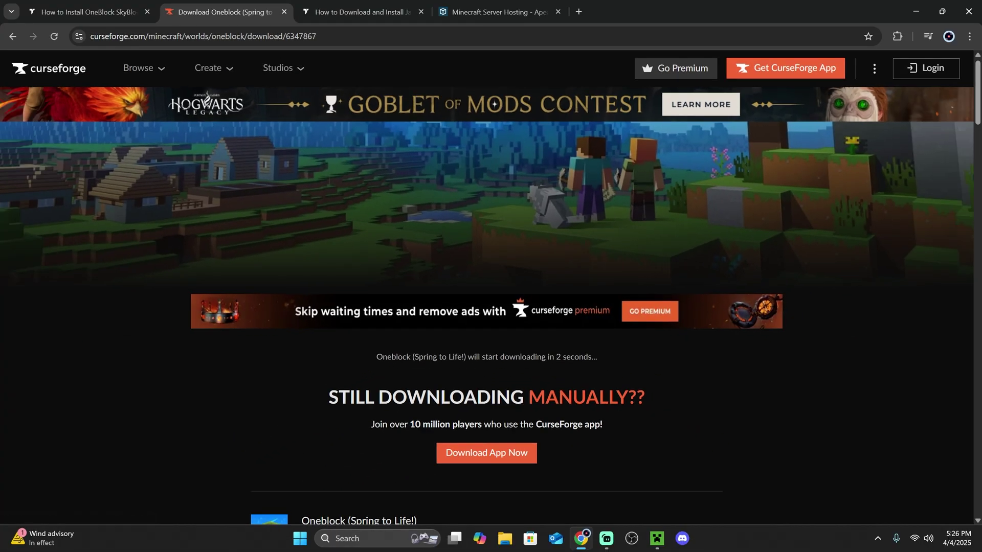
Look over the Apex Hosting page about Minecraft server hosting in the other open tab.
click(499, 12)
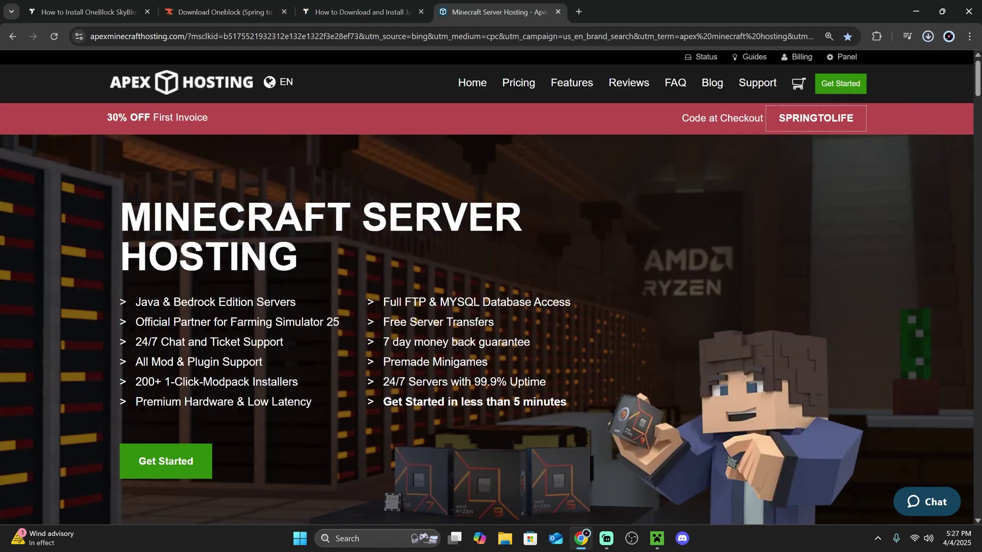
scroll(486, 314, down, 6)
scroll(487, 314, up, 6)
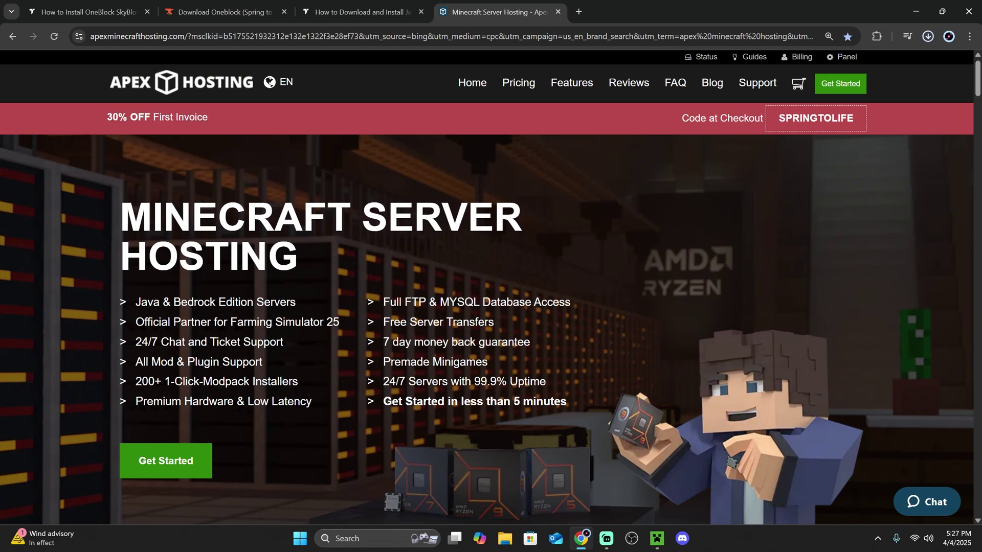
scroll(487, 313, down, 1)
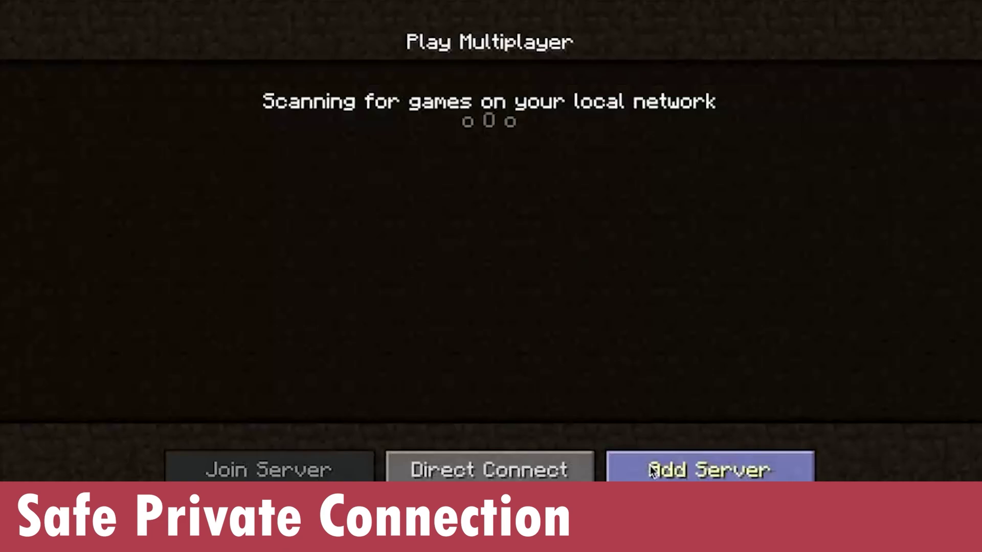
Add a multiplayer server with the address 192.99.38.198:26046 and join it.
click(707, 467)
text(192.99.38.198:26046)
click(548, 389)
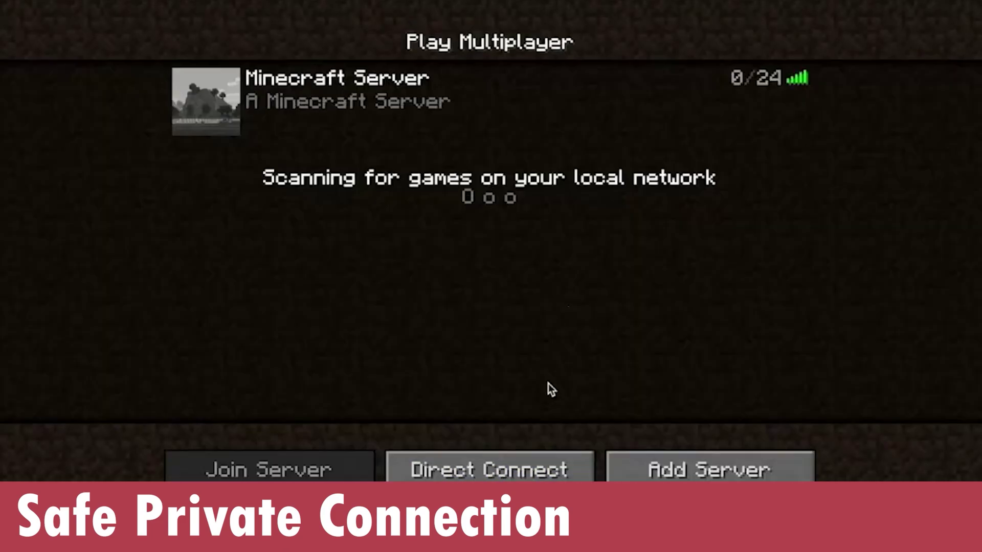
double_click(615, 96)
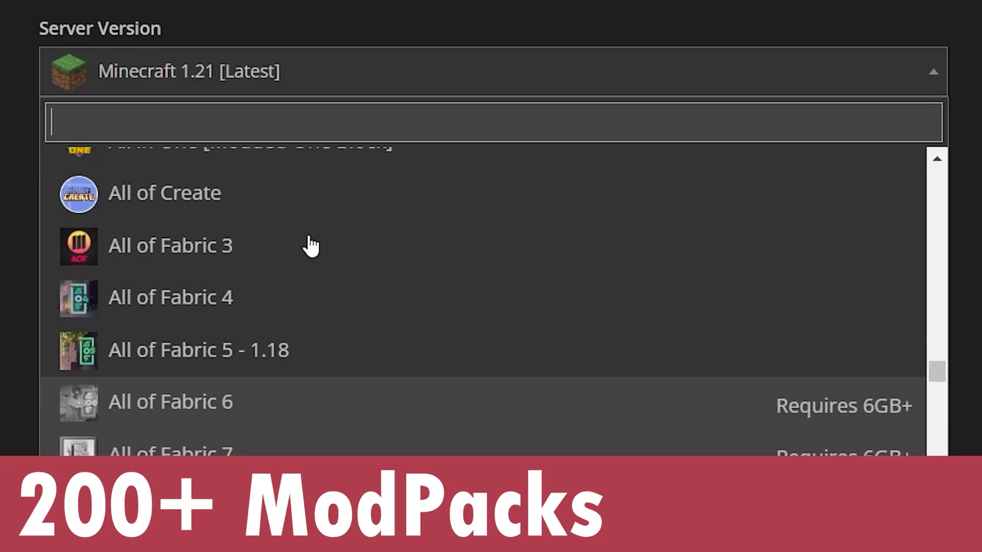
Browse the modpacks offered as Server Version and the worldwide choices offered as Server Location.
scroll(371, 240, down, 15)
scroll(373, 235, down, 10)
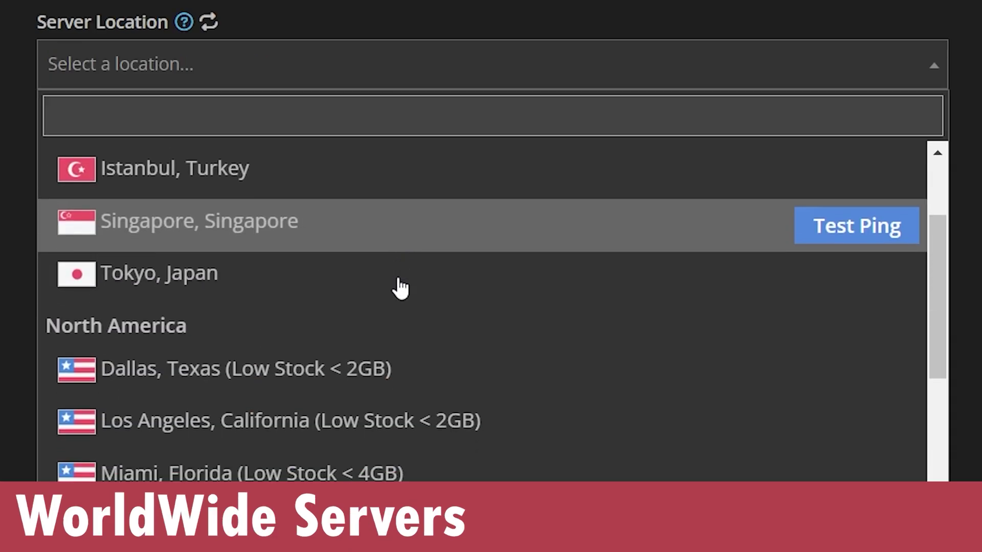
scroll(401, 289, down, 9)
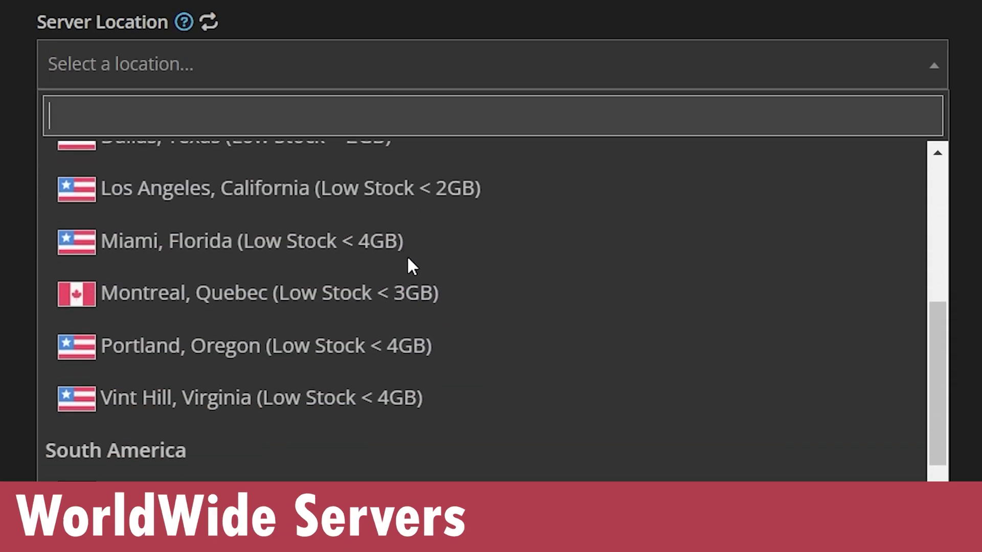
scroll(475, 428, up, 5)
scroll(486, 421, up, 7)
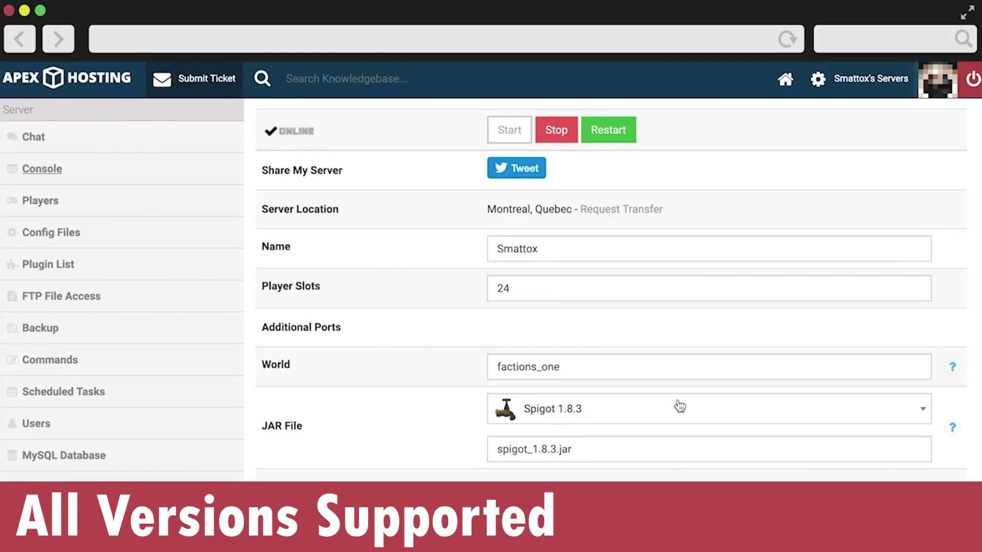
Choose another version for the server's JAR file in the Apex Hosting server settings.
click(680, 406)
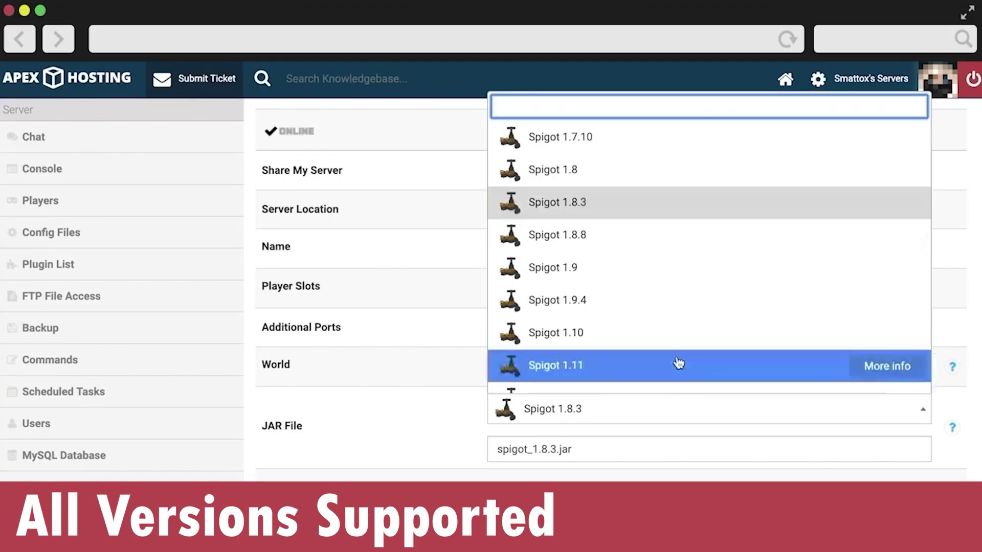
click(665, 246)
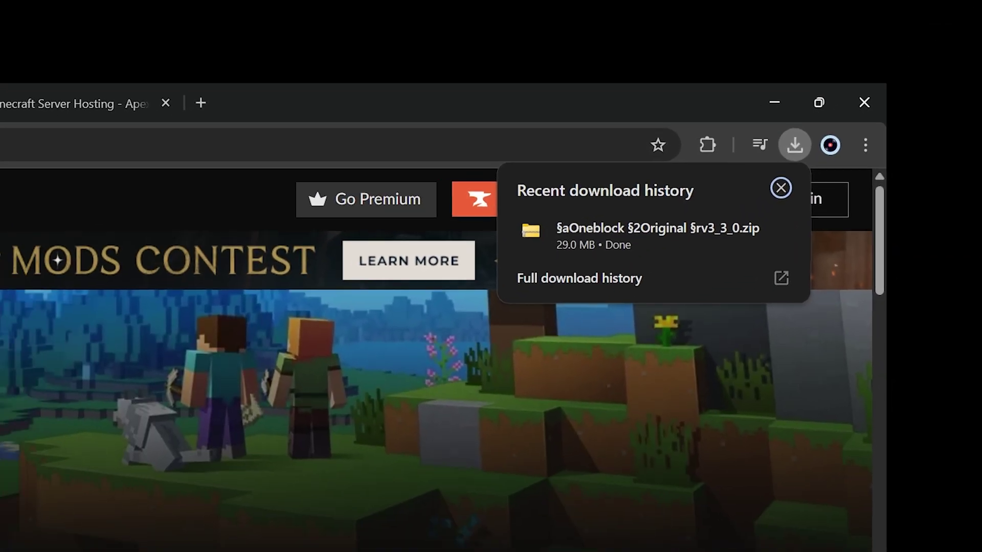
Move the downloaded Oneblock zip from the browser's recent downloads onto the desktop and clear the browser window out of the way.
drag(404, 166, 507, 229)
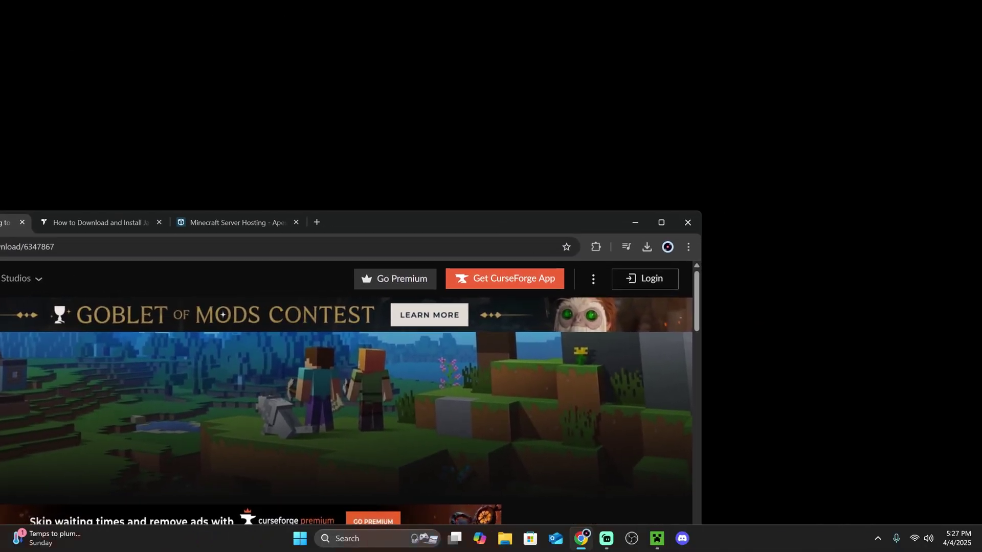
drag(701, 211, 499, 329)
drag(377, 343, 830, 175)
click(897, 198)
drag(813, 249, 529, 199)
click(886, 173)
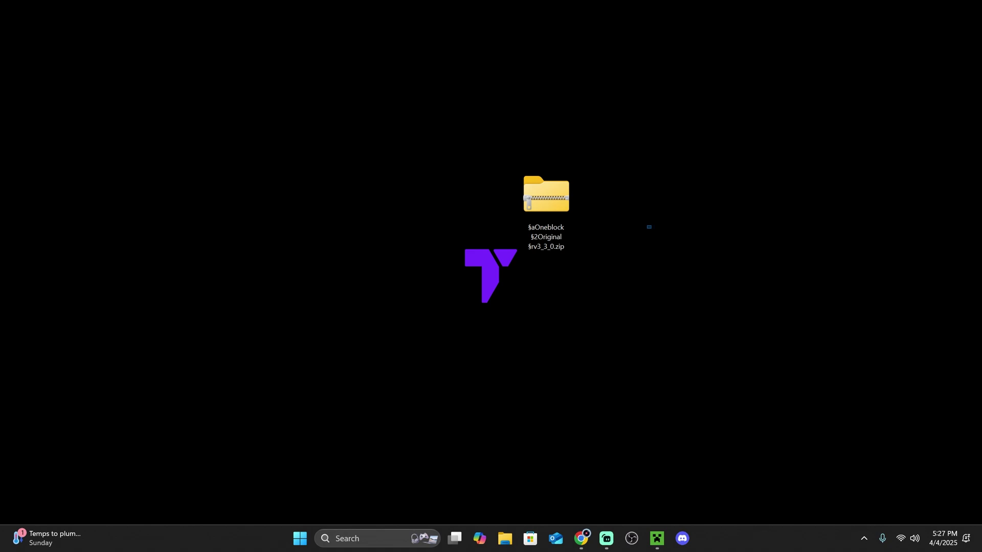
drag(651, 222, 640, 228)
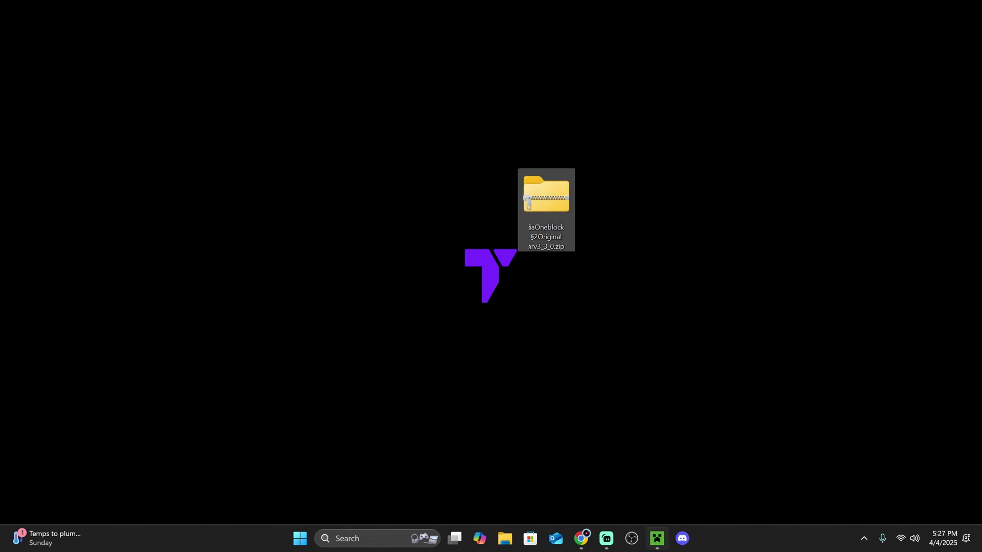
Switch to the Minecraft Launcher and show the Java Edition installations with modded versions hidden.
click(657, 539)
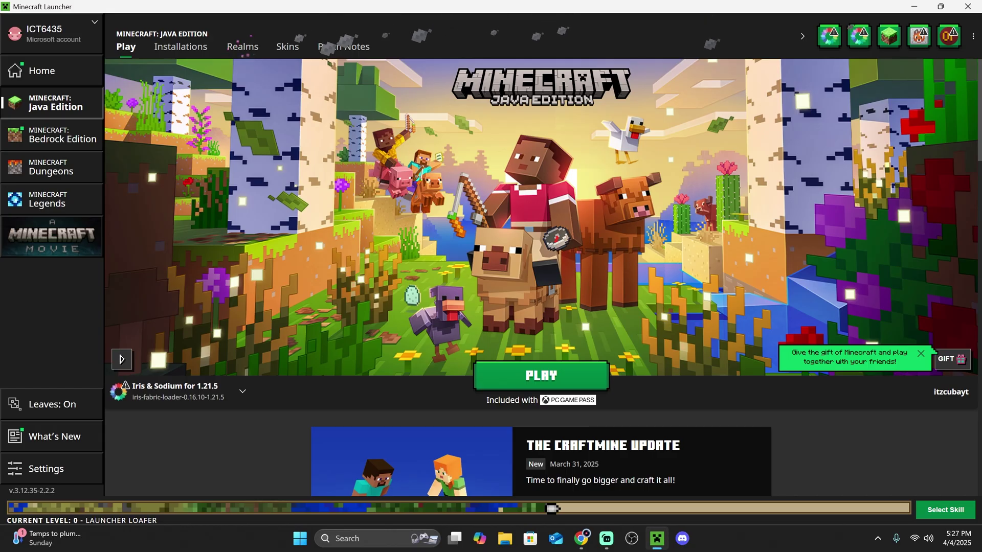
click(181, 46)
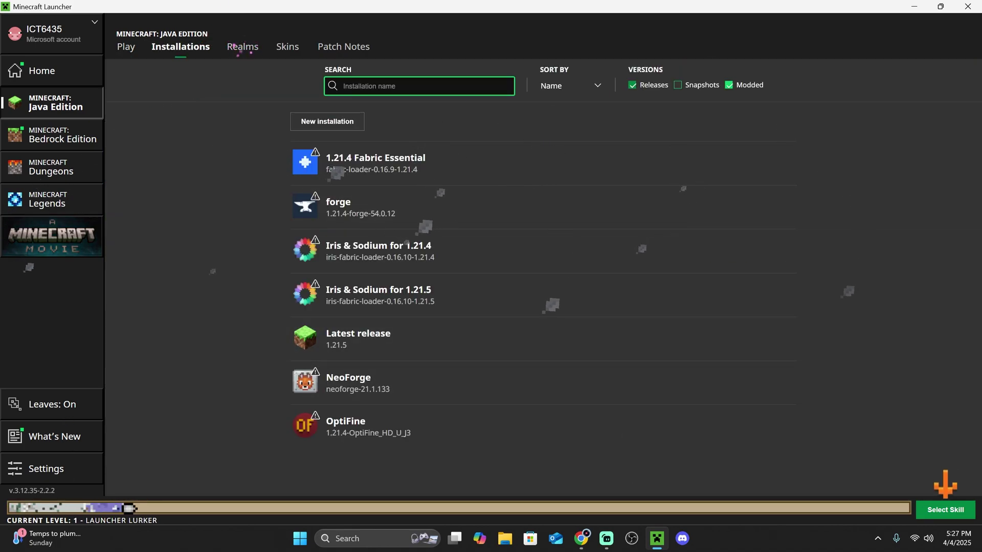
click(728, 85)
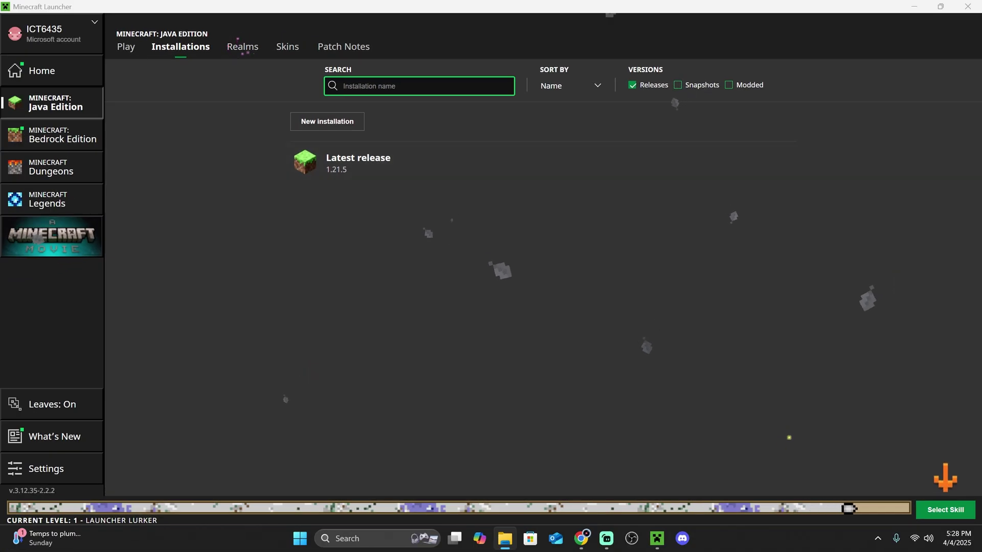
Show the Latest release's .minecraft folder in a maximized window and open its saves folder.
drag(515, 164, 507, 119)
double_click(507, 119)
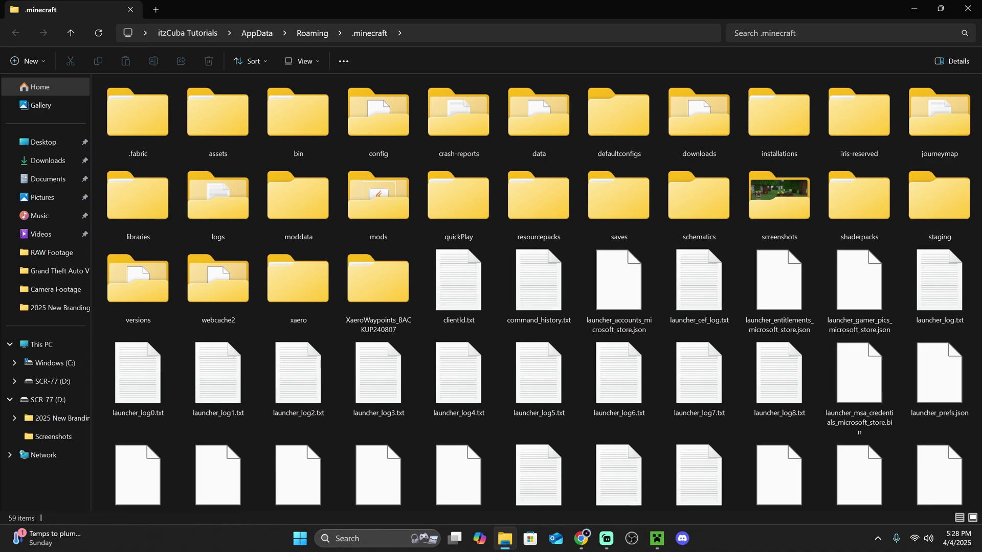
click(619, 202)
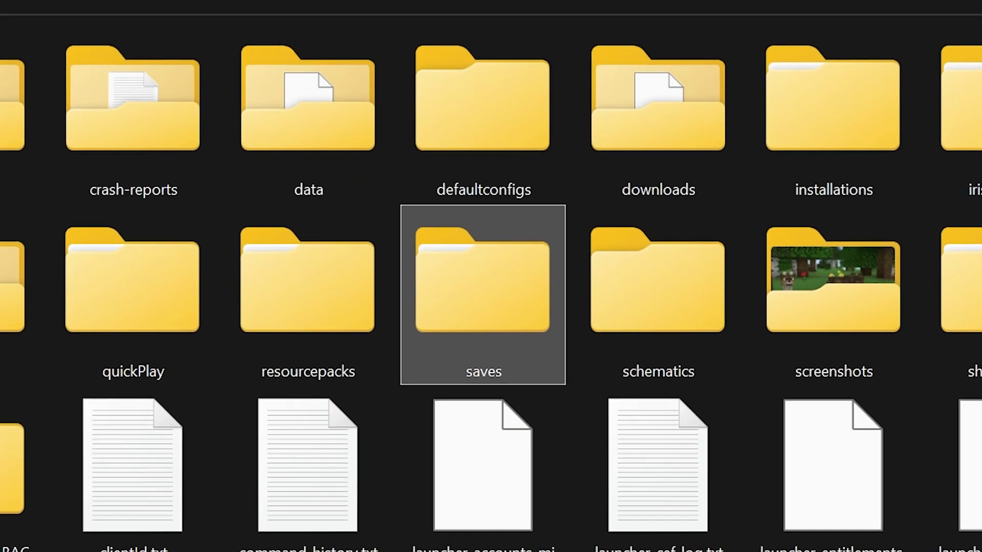
mouse_move(639, 233)
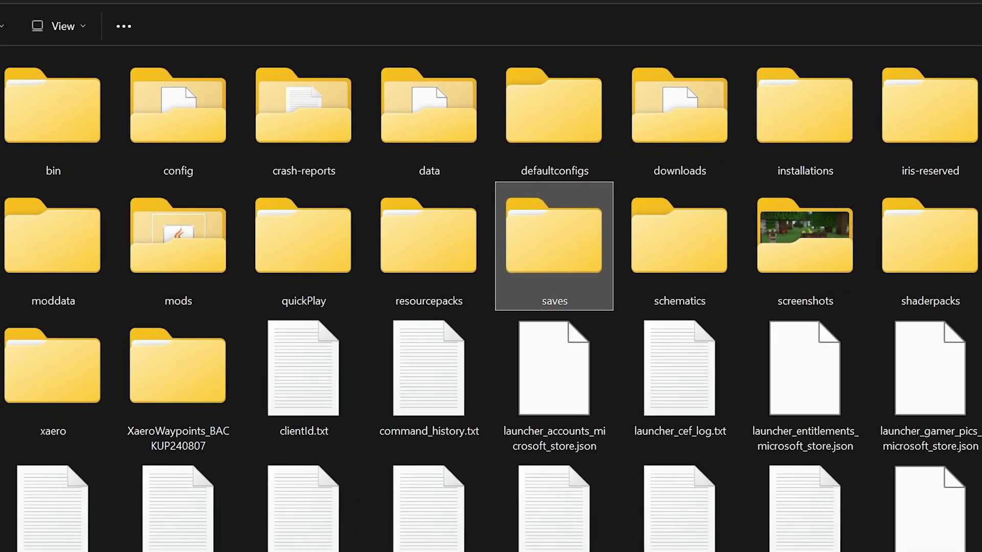
double_click(470, 291)
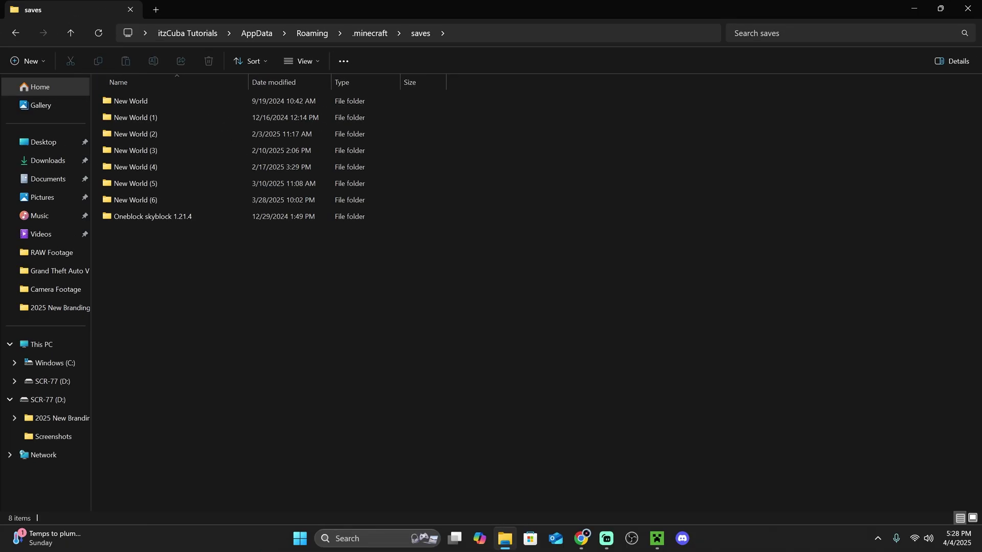
Place a reduced saves window beside the Oneblock zip on the desktop and move the zip into the saves folder.
drag(693, 292, 279, 102)
click(491, 260)
drag(762, 9, 732, 99)
click(922, 6)
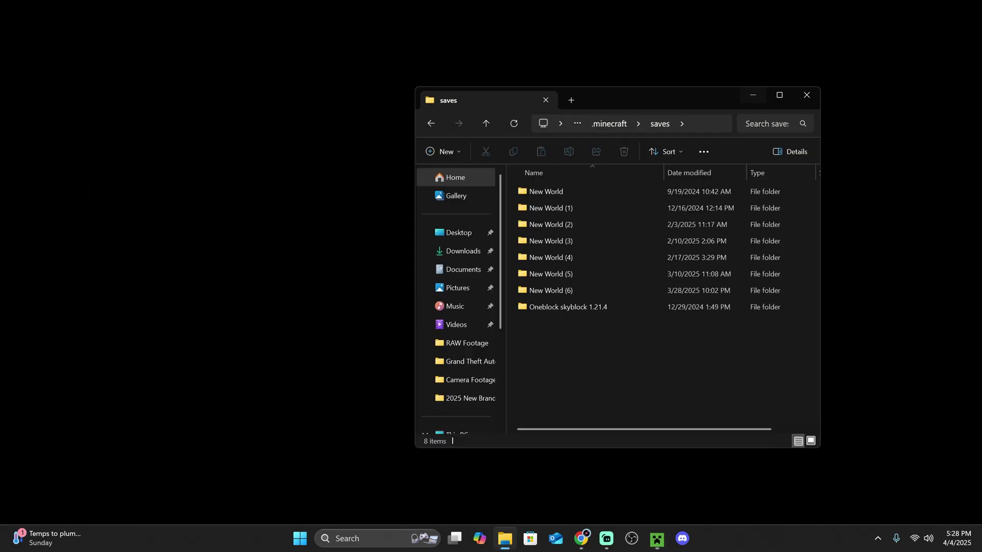
drag(660, 98, 313, 146)
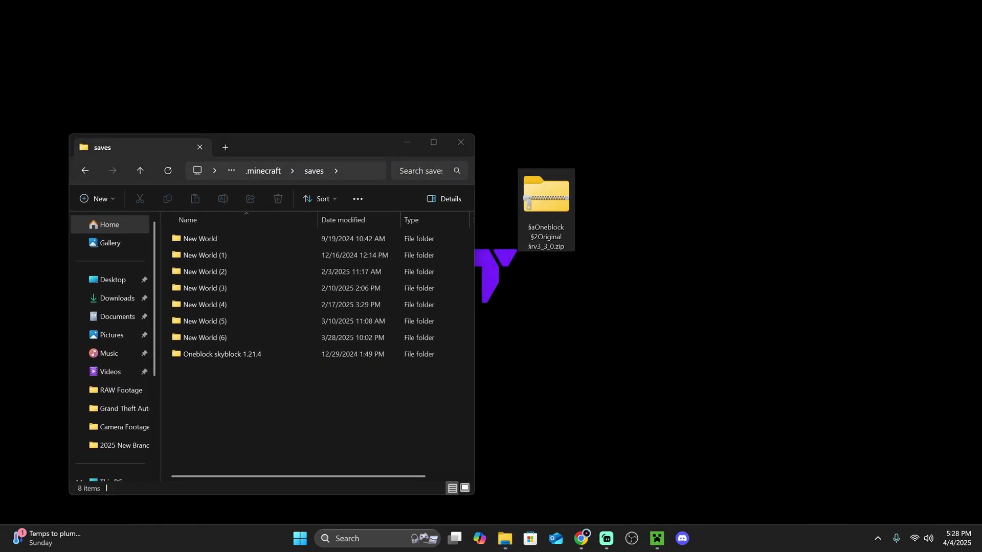
drag(546, 199, 330, 408)
drag(312, 146, 532, 37)
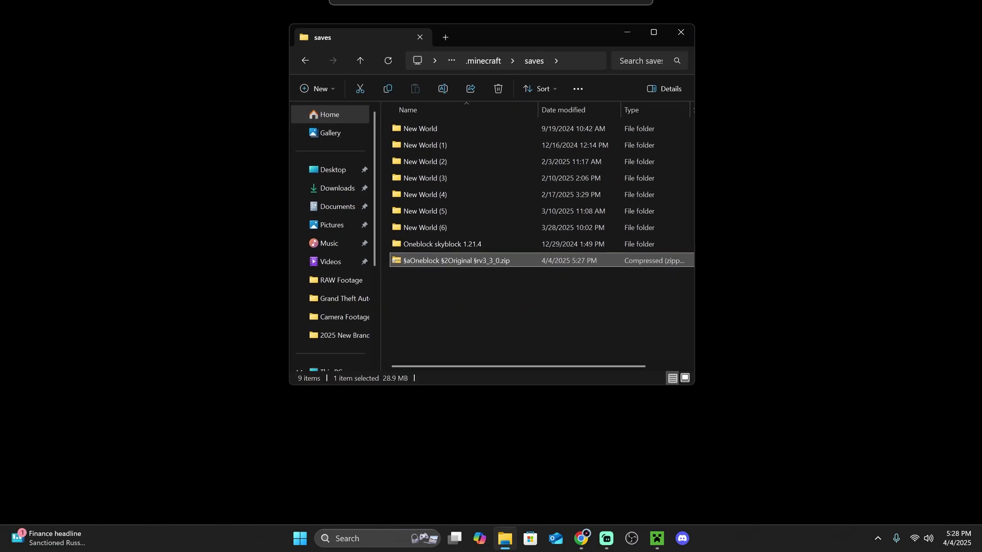
Extract the Oneblock zip within the saves folder to its default destination, keeping the option to show extracted files when complete.
drag(480, 296, 412, 263)
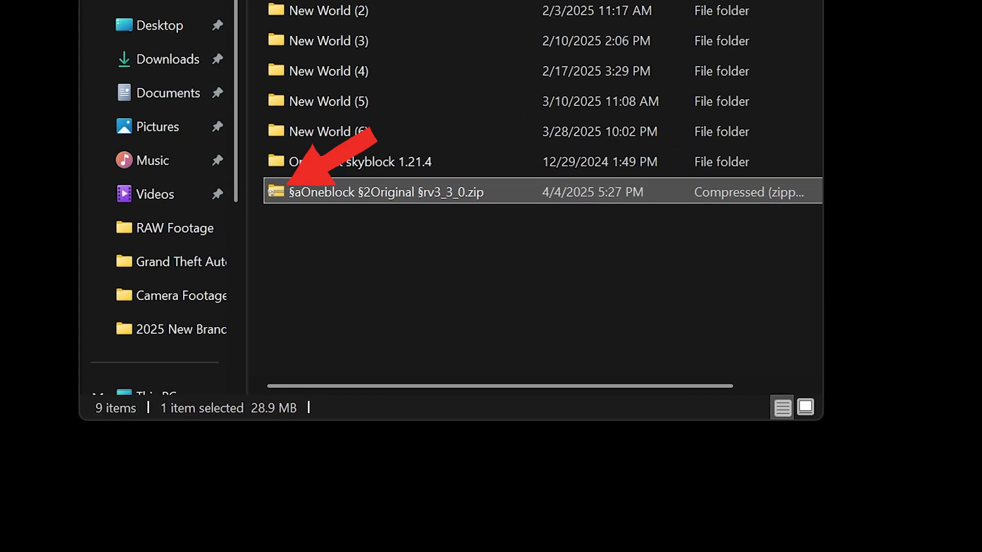
right_click(348, 193)
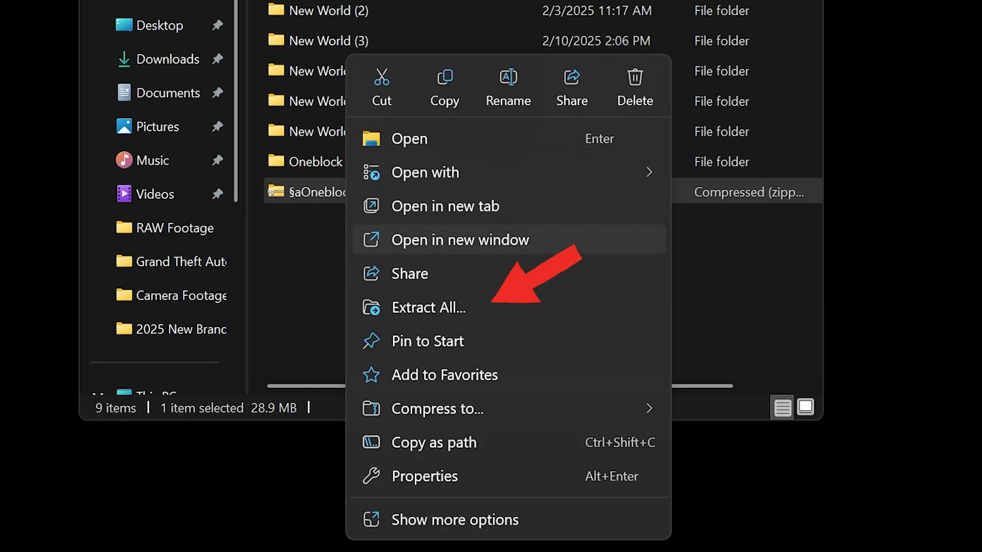
click(429, 307)
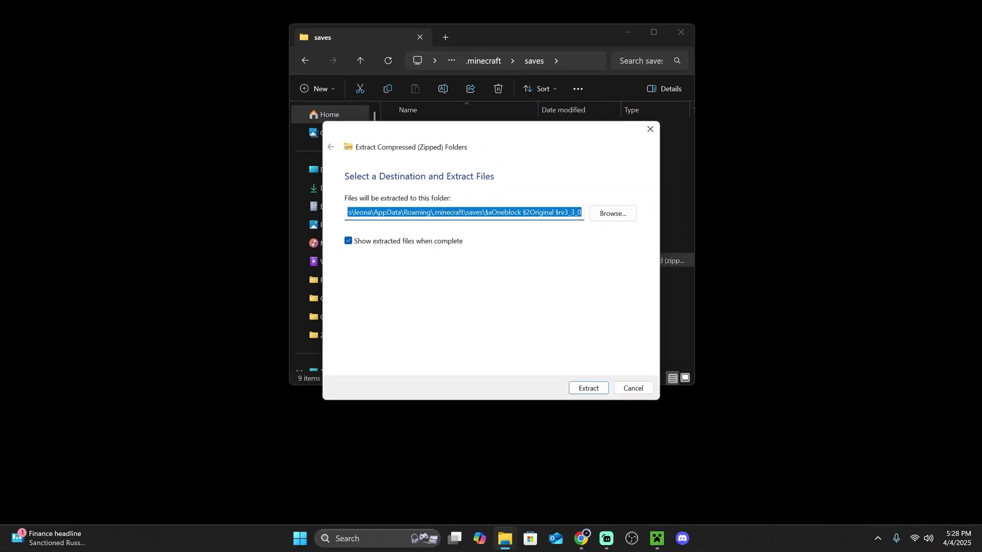
drag(486, 131, 734, 116)
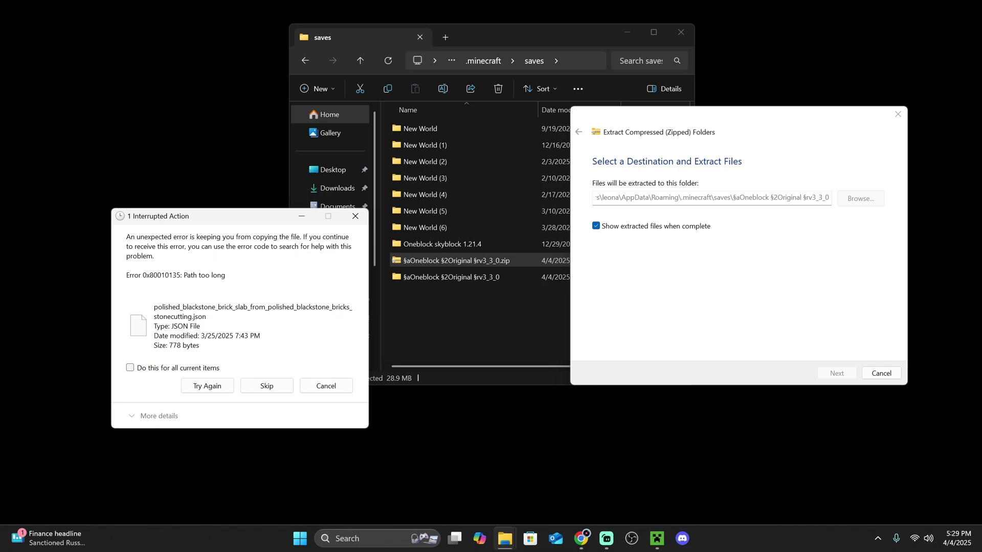
Skip the file that interrupts the extraction and apply this to all current items.
click(129, 367)
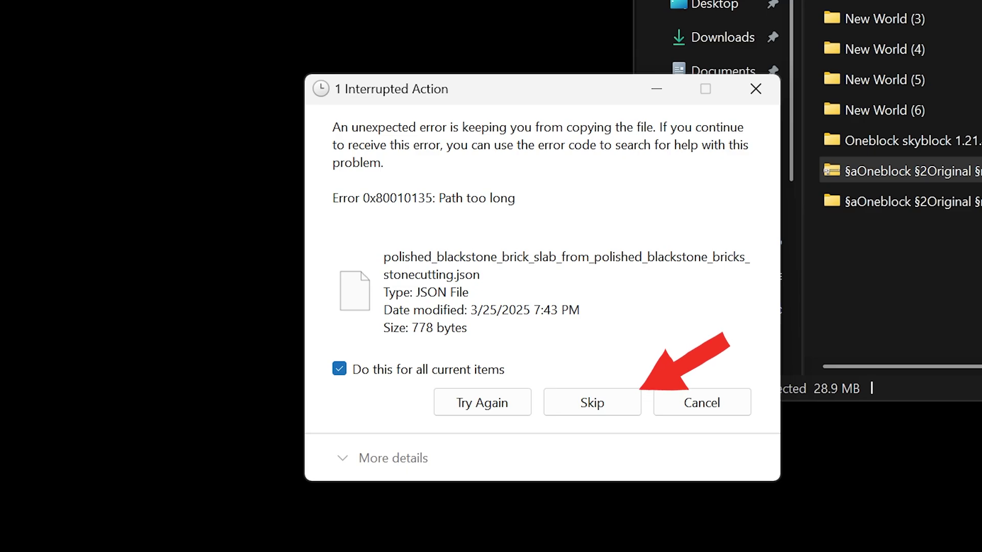
click(339, 368)
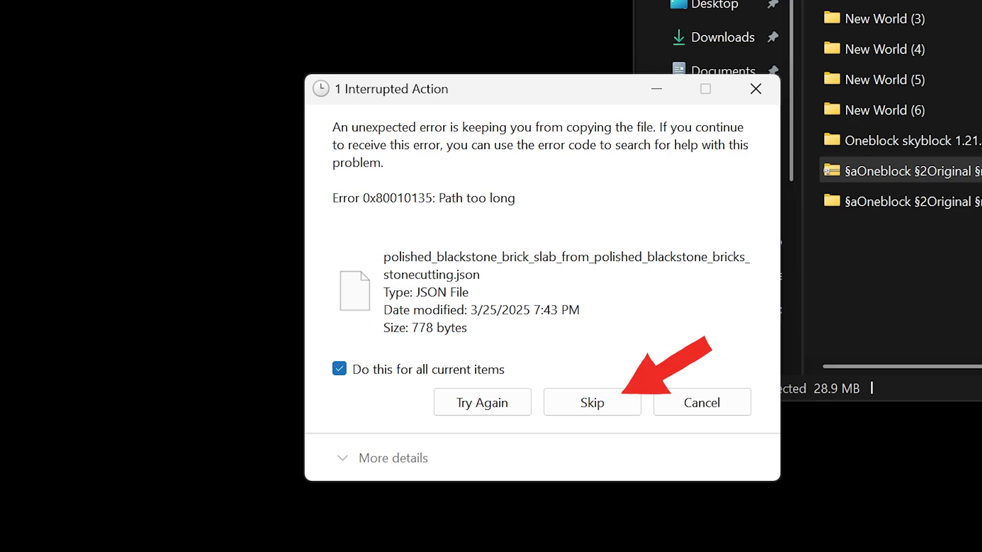
click(592, 403)
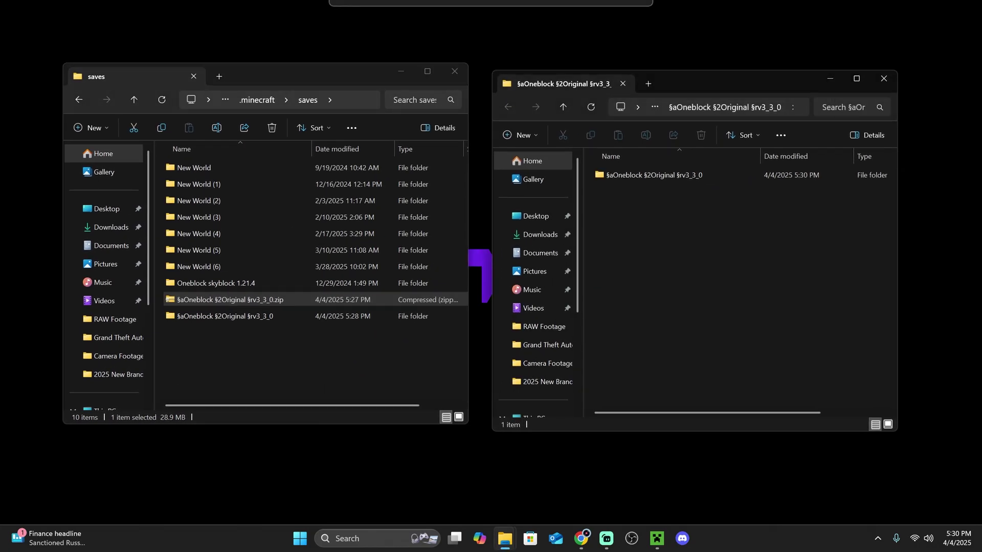
Examine the extracted Oneblock folder's contents and reopen the saves folder from .minecraft.
click(307, 358)
click(654, 175)
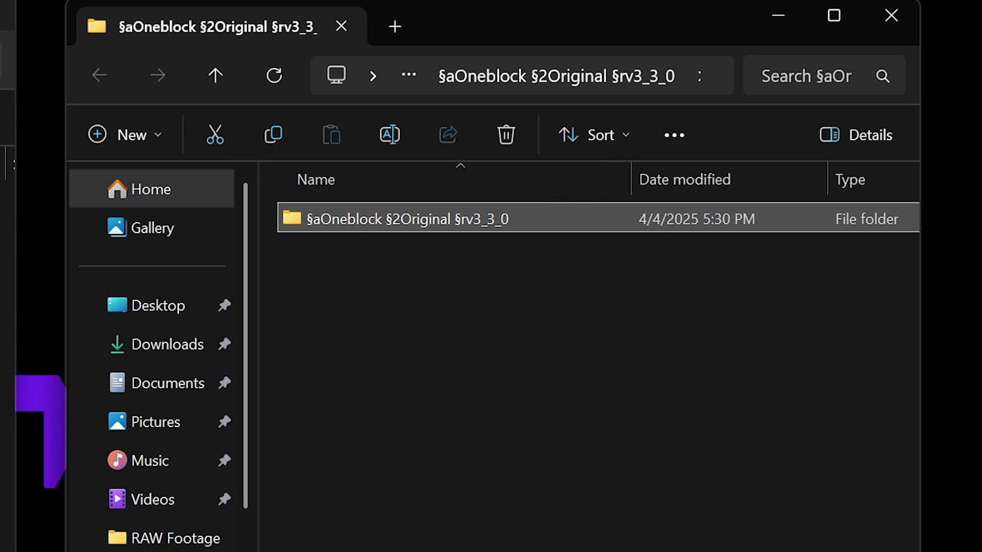
click(588, 348)
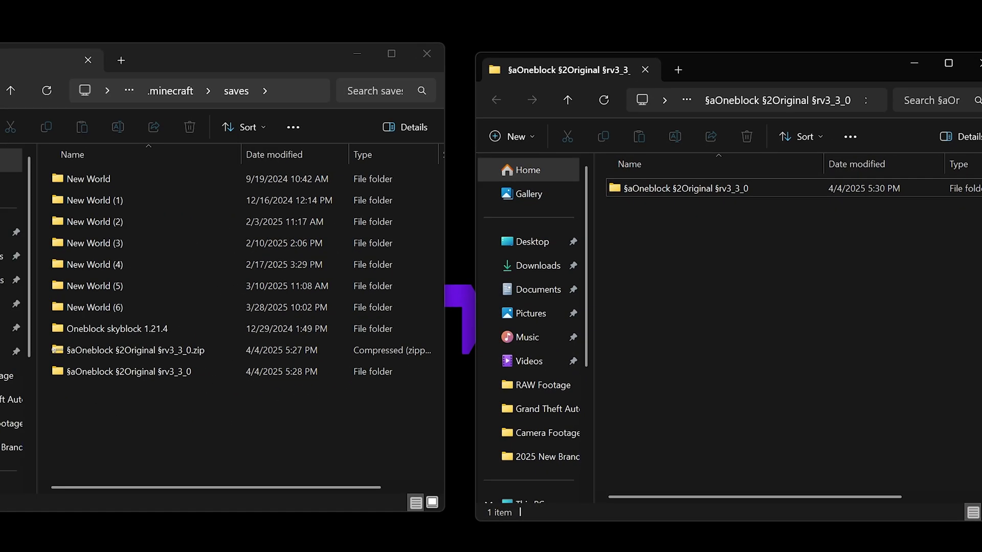
click(236, 63)
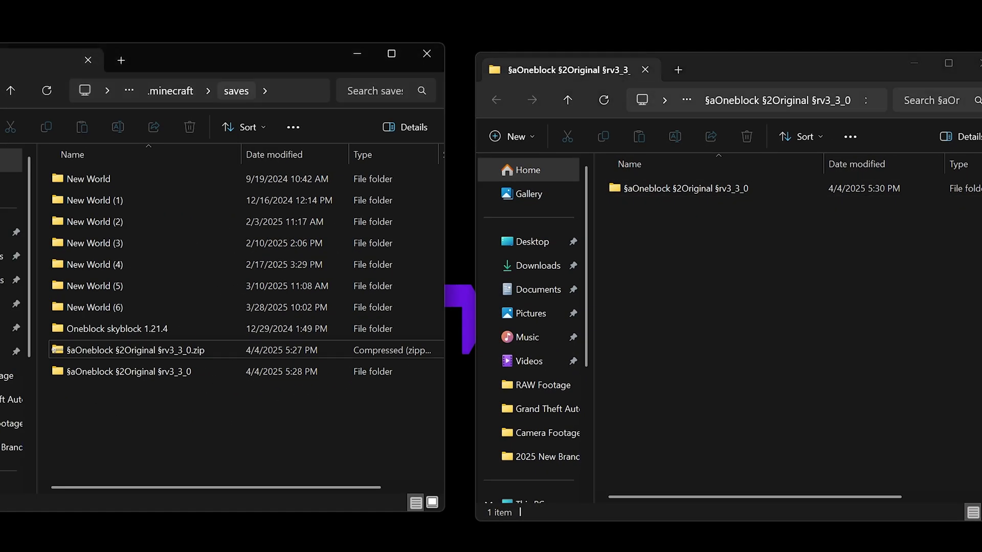
click(170, 91)
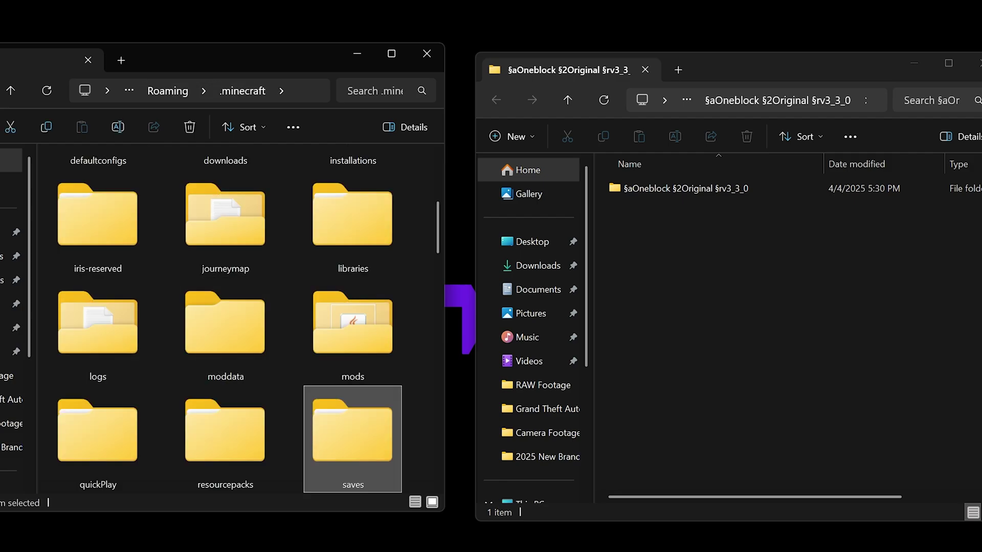
scroll(343, 337, down, 2)
double_click(353, 223)
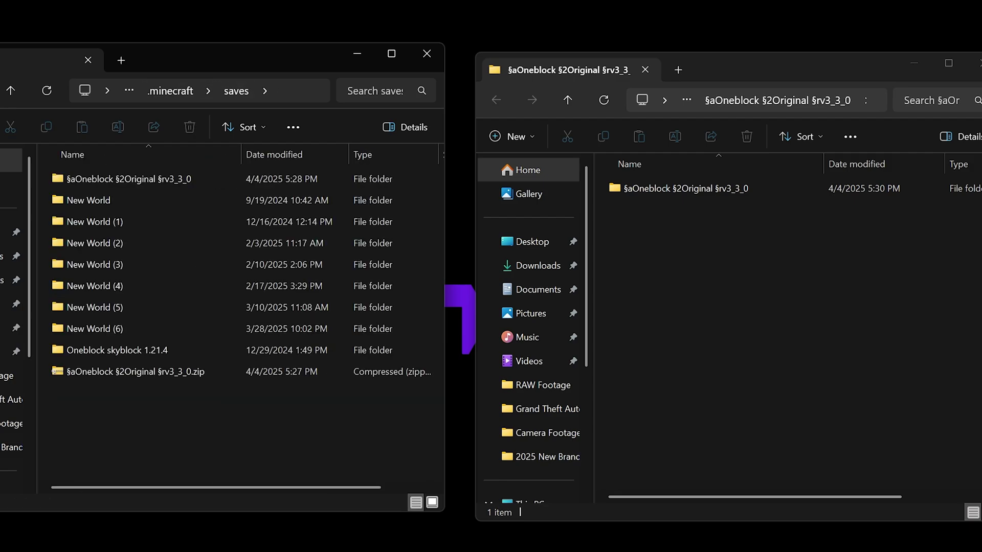
Create a new folder named "Skyblock 1.21.5" in the saves folder.
right_click(129, 414)
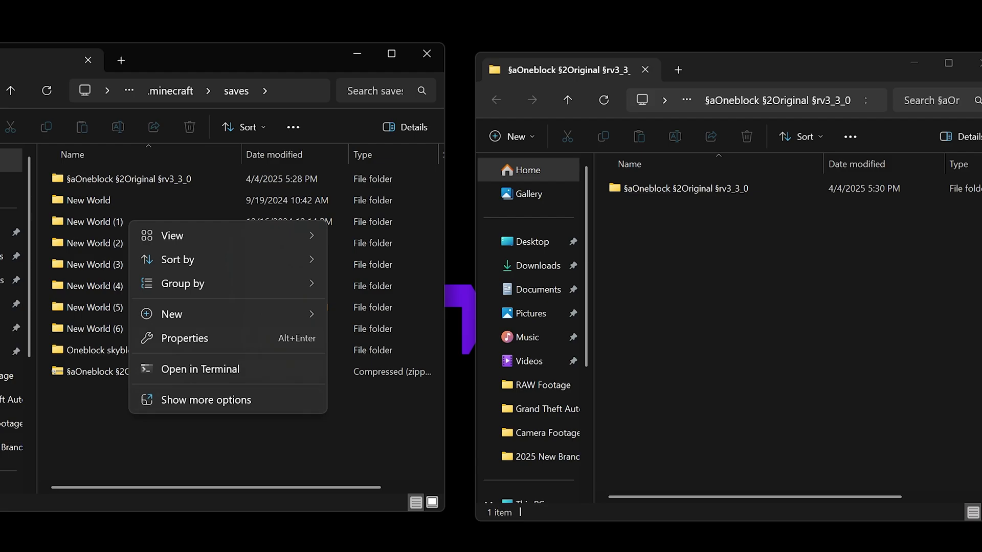
mouse_move(229, 314)
click(366, 313)
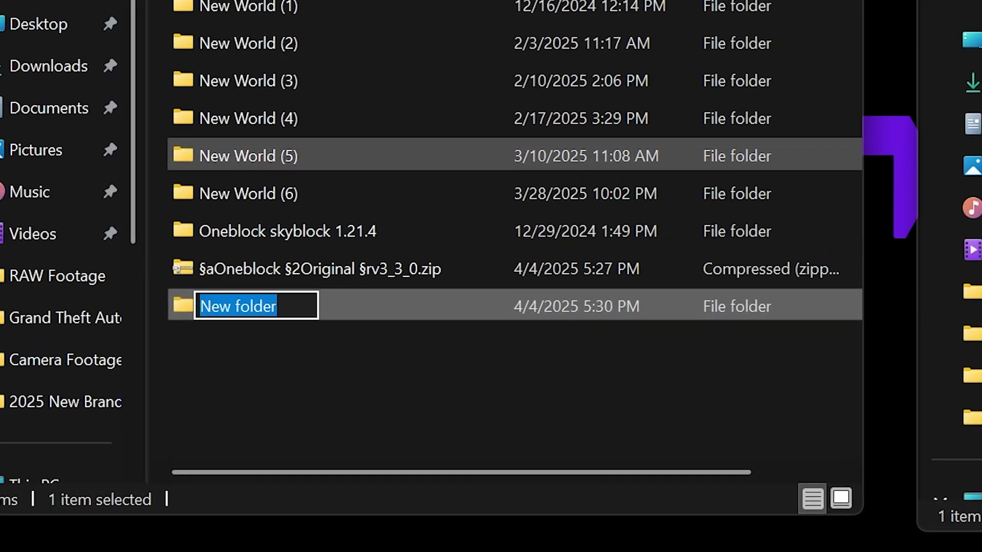
text(Skyu)
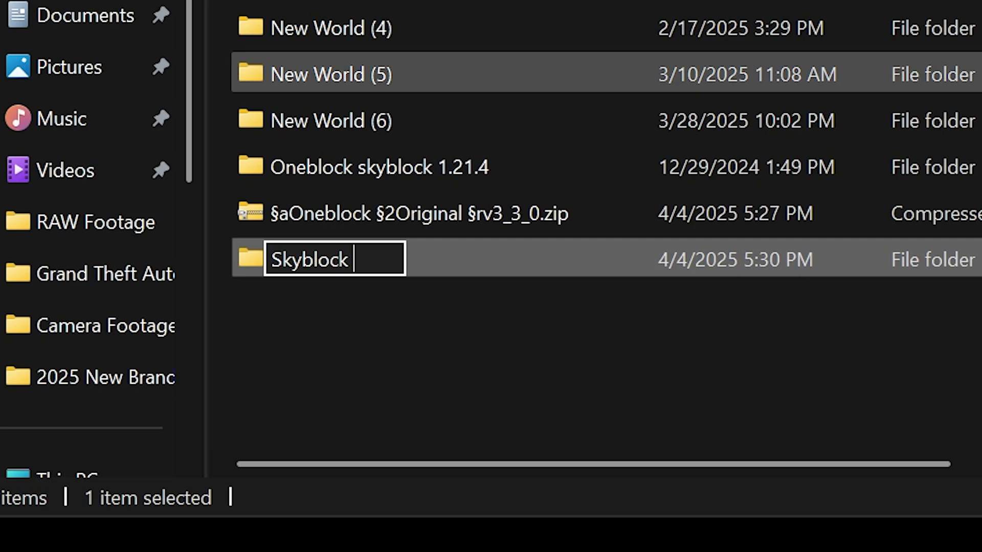
text(lock 1.21.5)
key(Return)
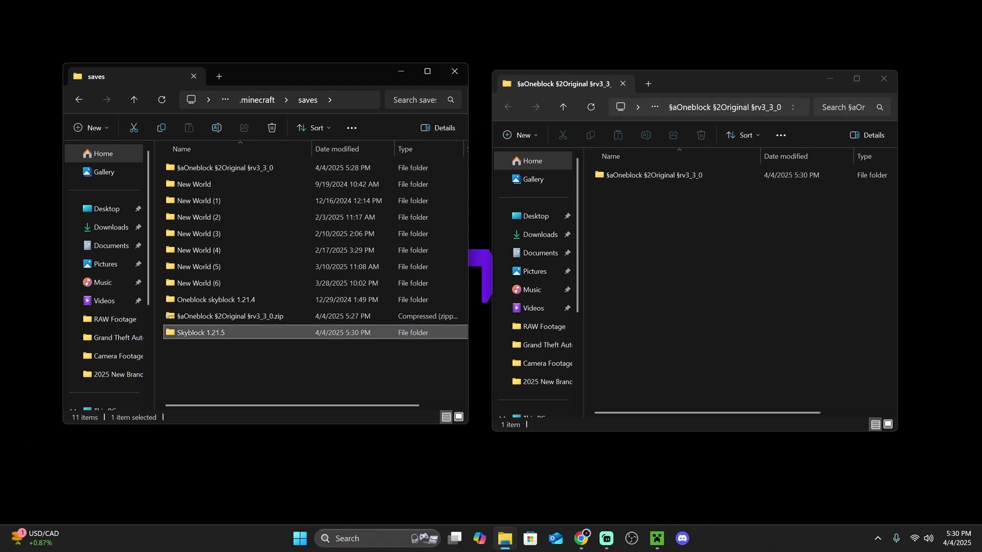
Move all the world files from the inner extracted Oneblock folder into the Skyblock 1.21.5 folder.
key(Return)
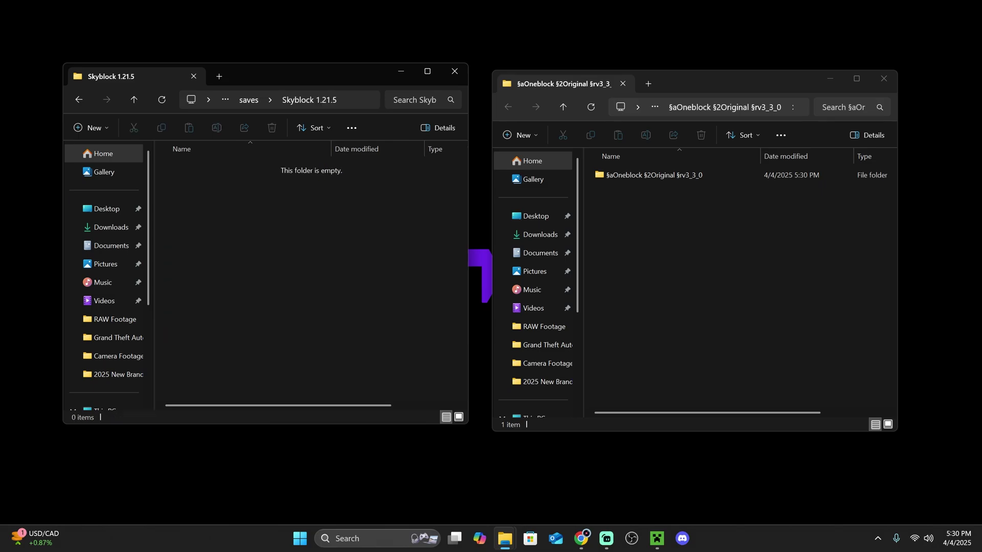
drag(716, 82, 715, 72)
drag(666, 198, 636, 165)
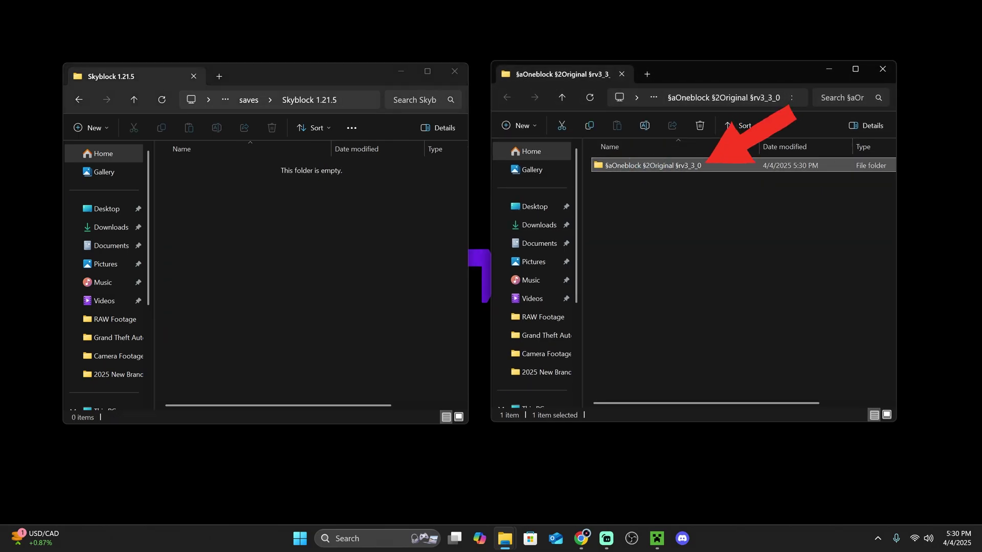
key(Return)
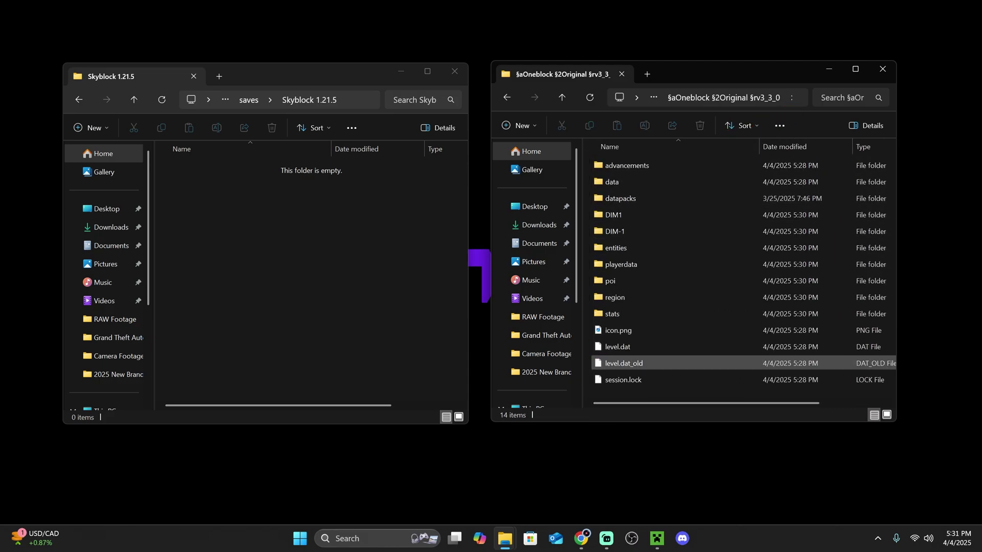
key(ctrl+a)
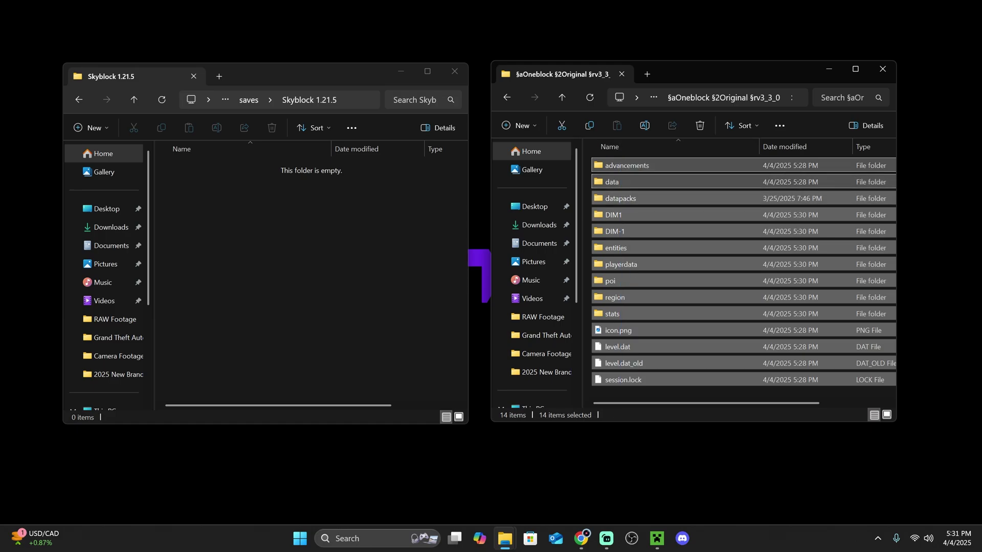
drag(624, 165, 327, 245)
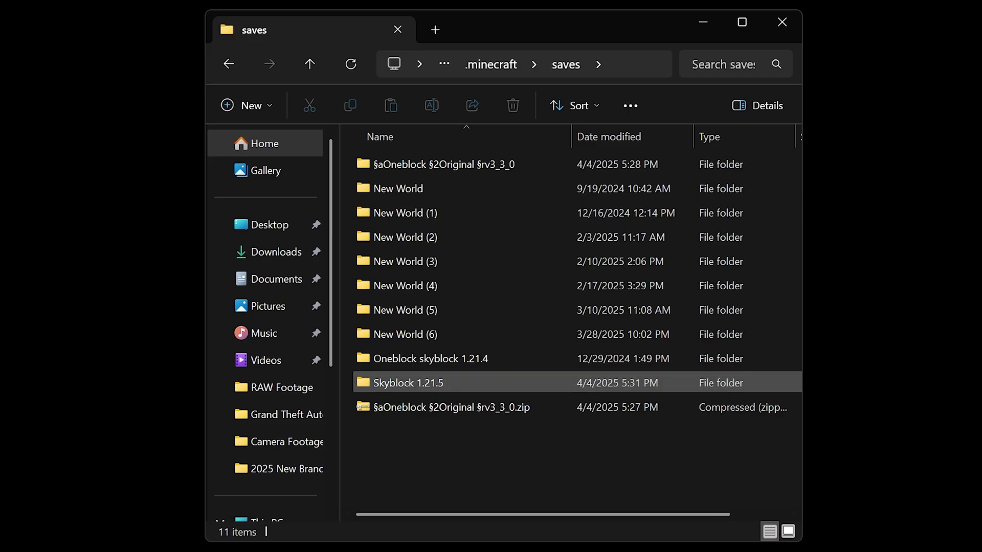
Check inside the leftover extracted Oneblock folder and delete that folder from saves.
double_click(444, 164)
click(228, 64)
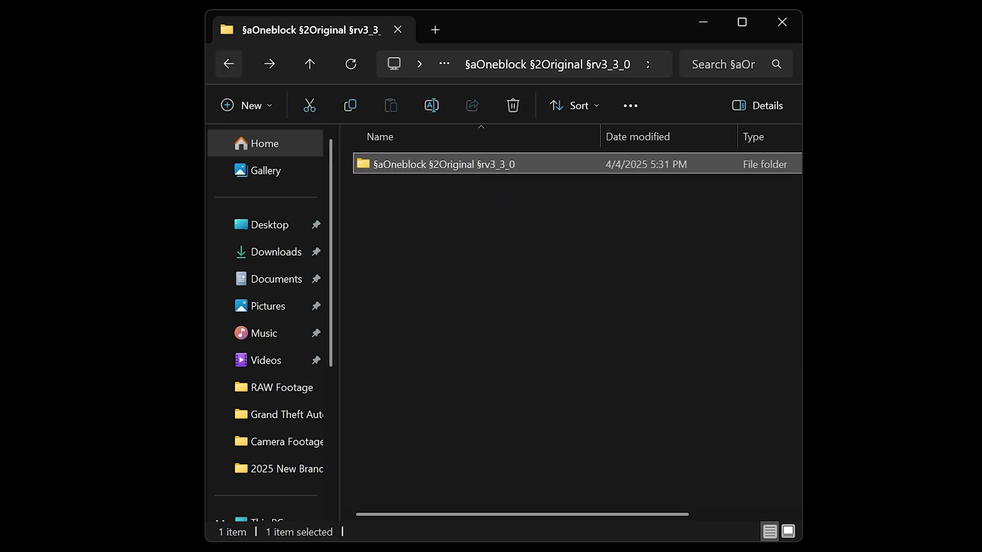
click(229, 64)
double_click(443, 165)
click(229, 64)
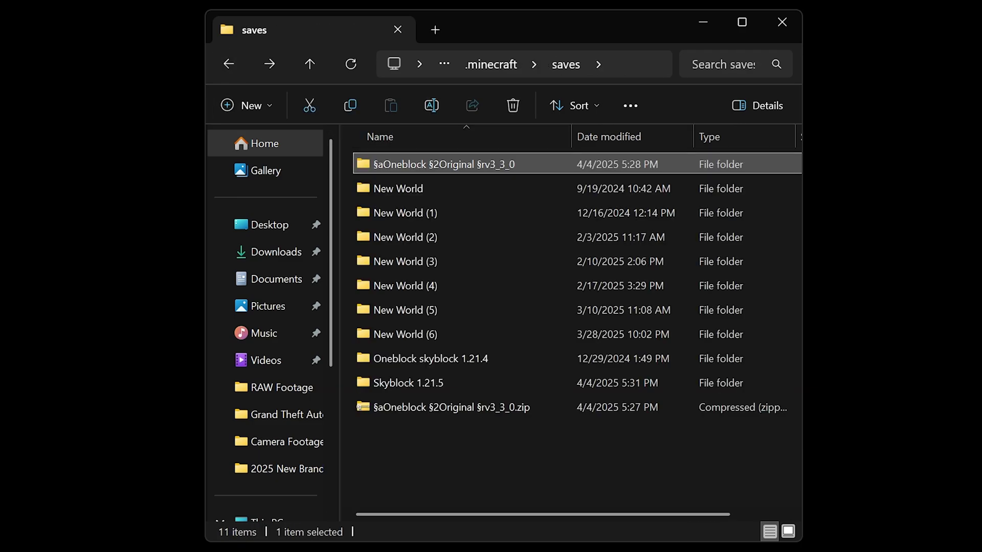
click(444, 164)
key(Delete)
click(450, 434)
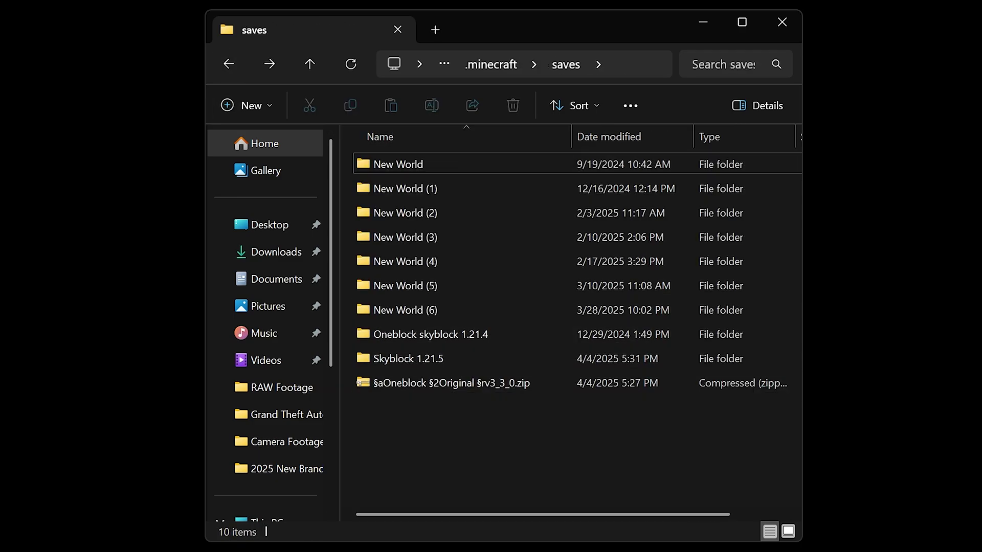
Delete the Oneblock zip from the saves folder, keeping the Skyblock 1.21.5 folder.
drag(539, 413, 457, 387)
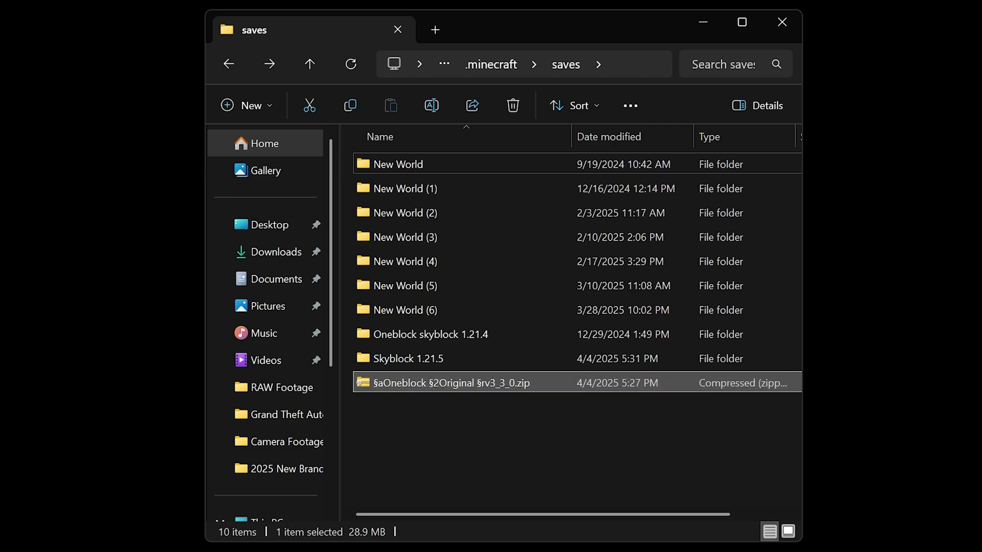
drag(524, 411, 462, 387)
click(522, 412)
click(489, 409)
click(440, 359)
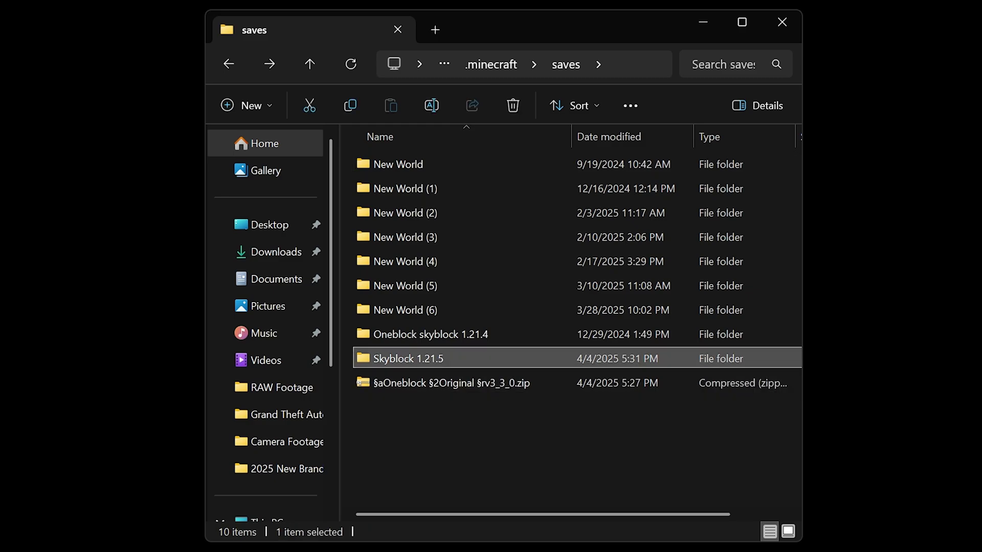
click(483, 422)
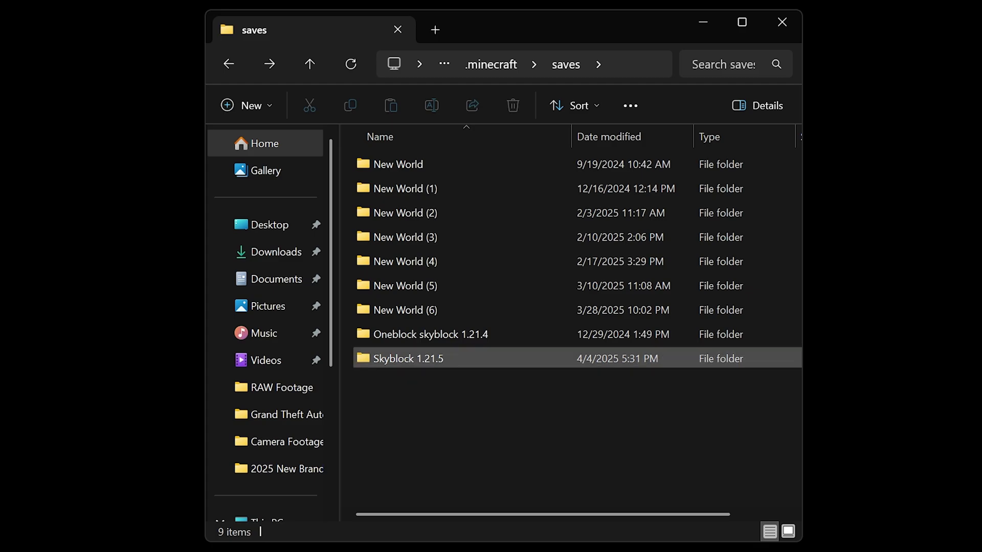
Check that the world files sit directly inside the Skyblock 1.21.5 folder and return to saves.
double_click(414, 358)
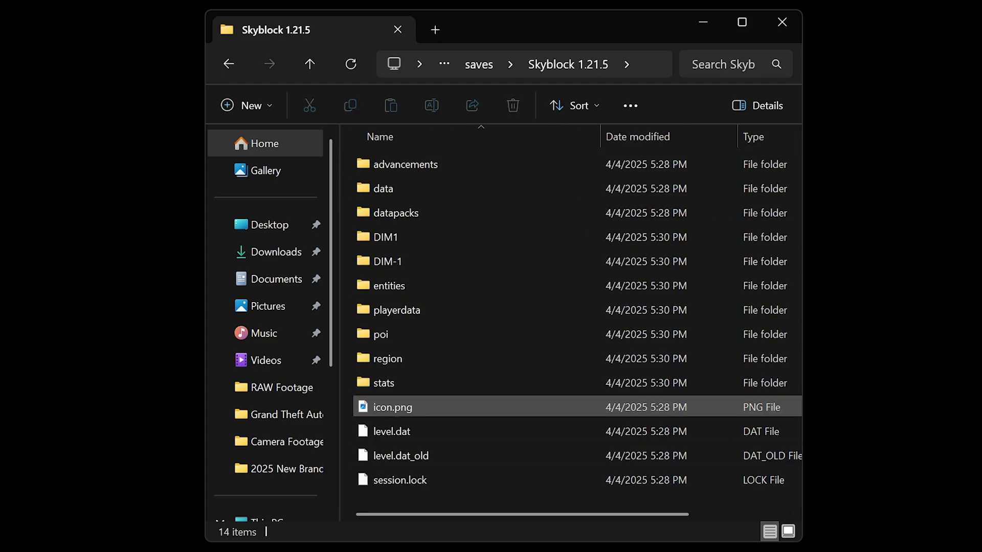
drag(455, 506, 396, 168)
click(229, 64)
click(483, 430)
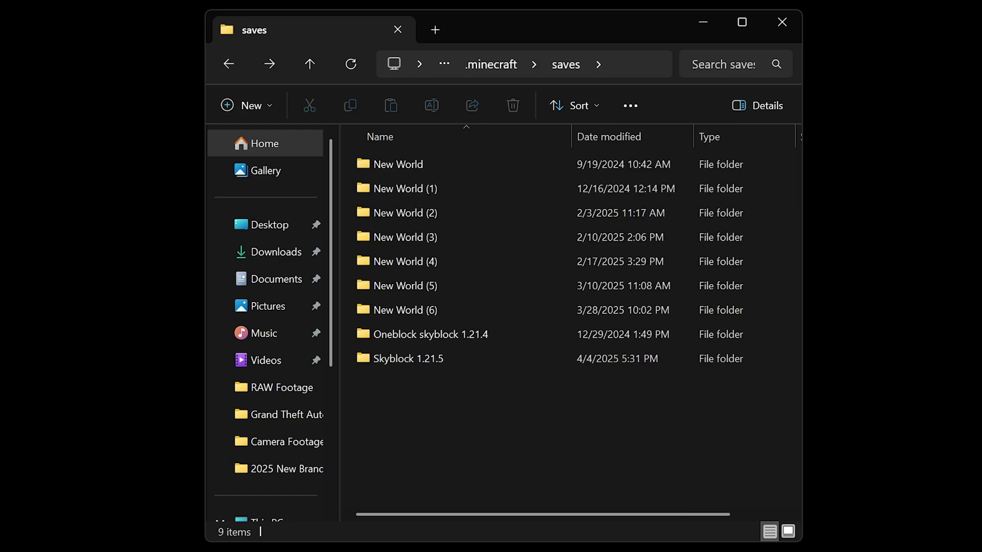
double_click(414, 358)
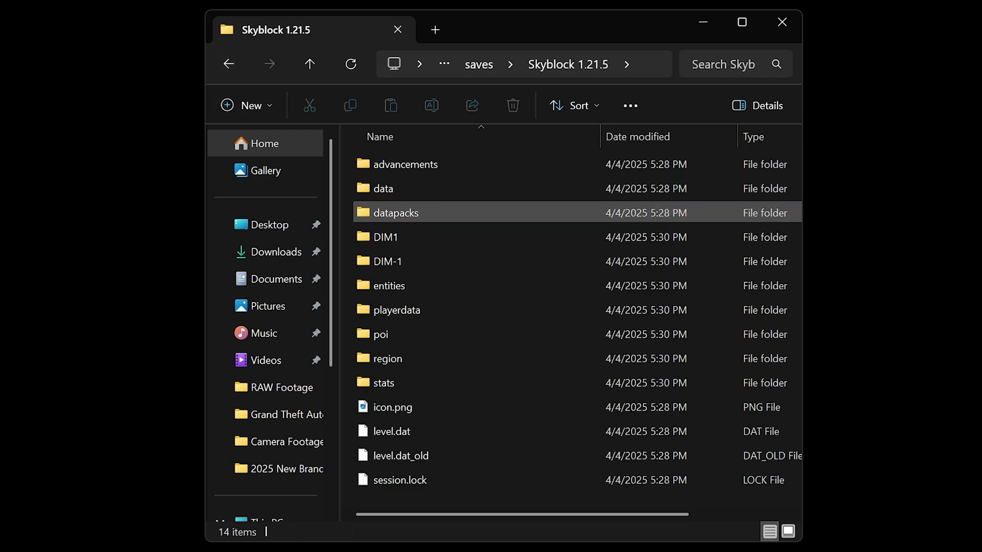
key(alt+Left)
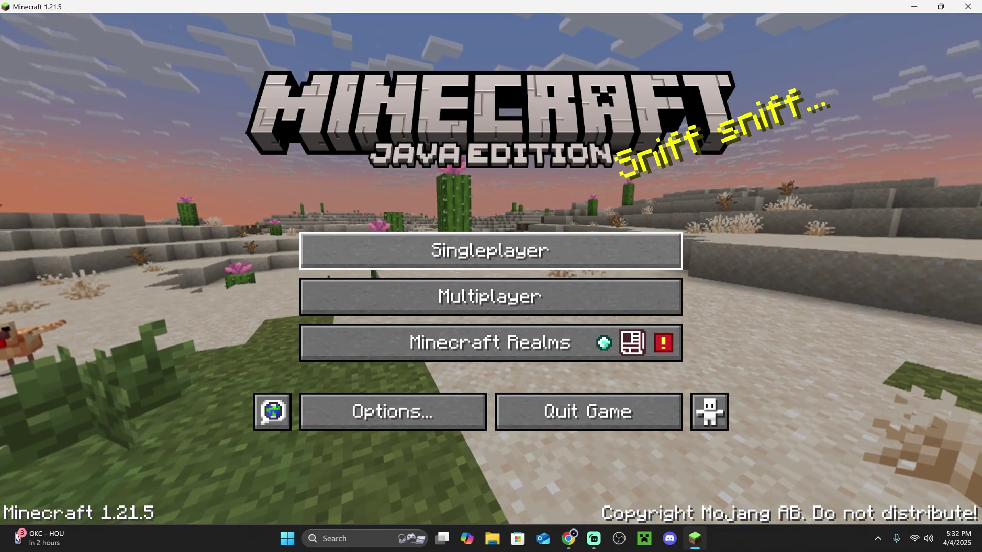
Load the Oneblock Original world stored in the Skyblock 1.21.5 folder from Minecraft 1.21.5's singleplayer worlds.
click(490, 251)
scroll(266, 226, down, 8)
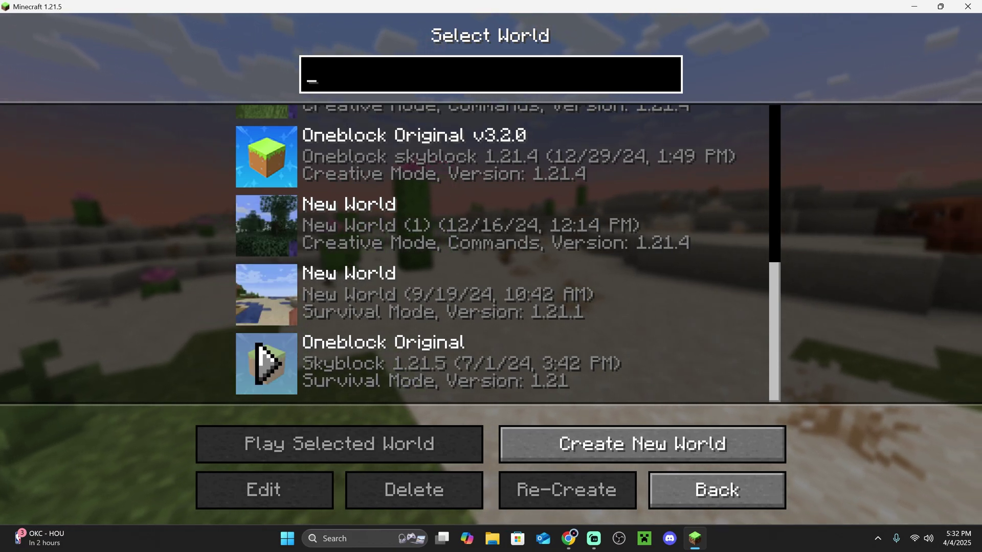
click(358, 364)
click(266, 363)
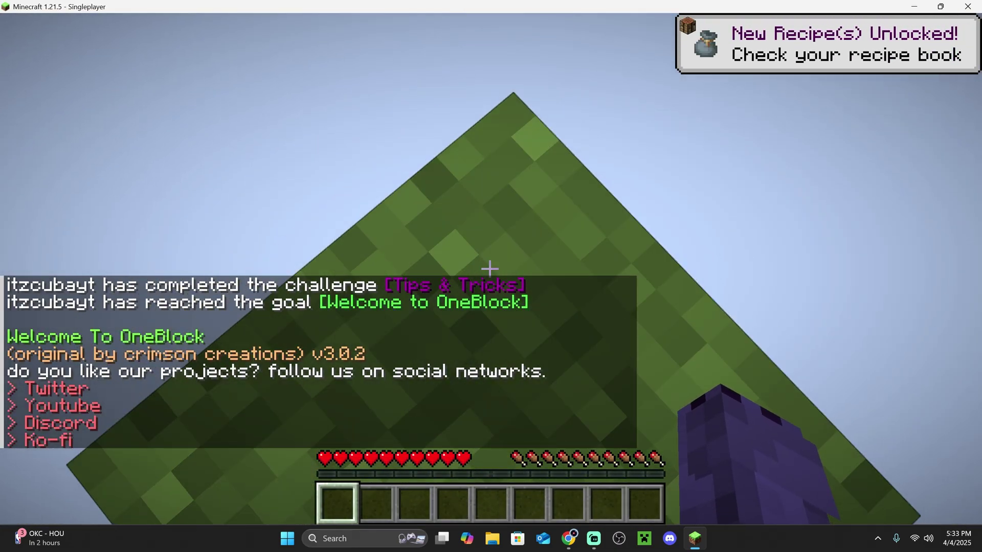
Increase the field of view in the game options and return to the world.
key(Escape)
click(391, 314)
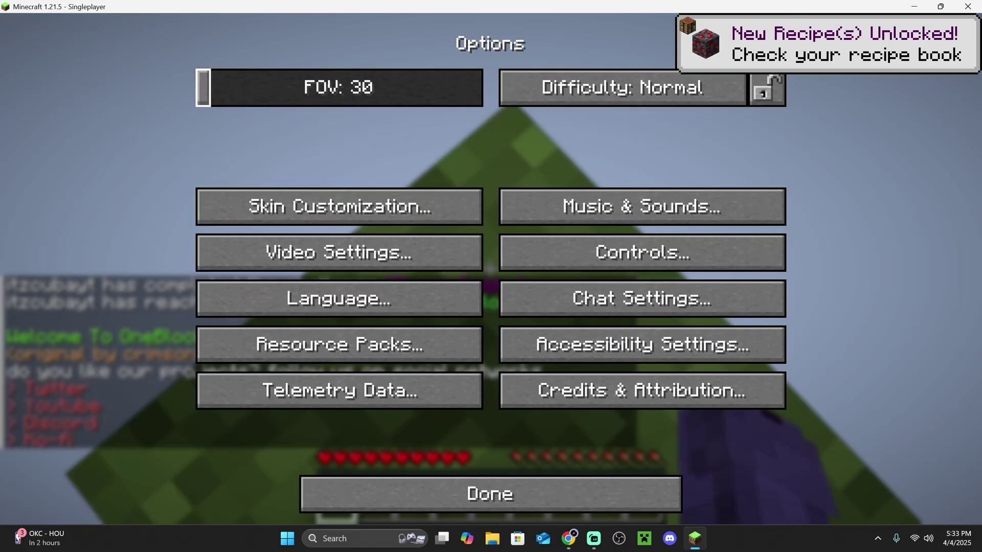
drag(203, 88, 341, 88)
key(Escape)
key(Escape)
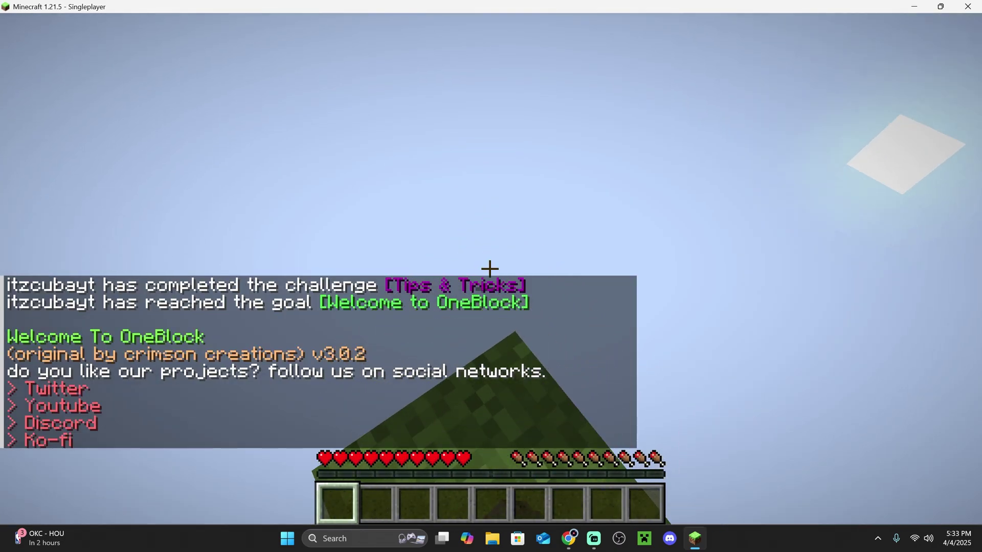
Mine the regenerating grass block beneath the character repeatedly, collecting the dirt it drops.
click(490, 267)
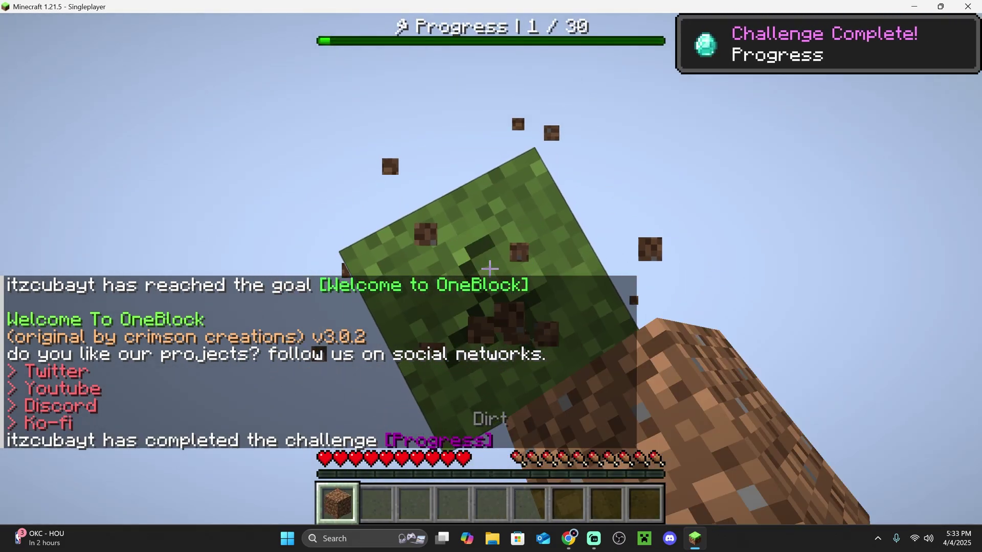
click(489, 267)
click(489, 268)
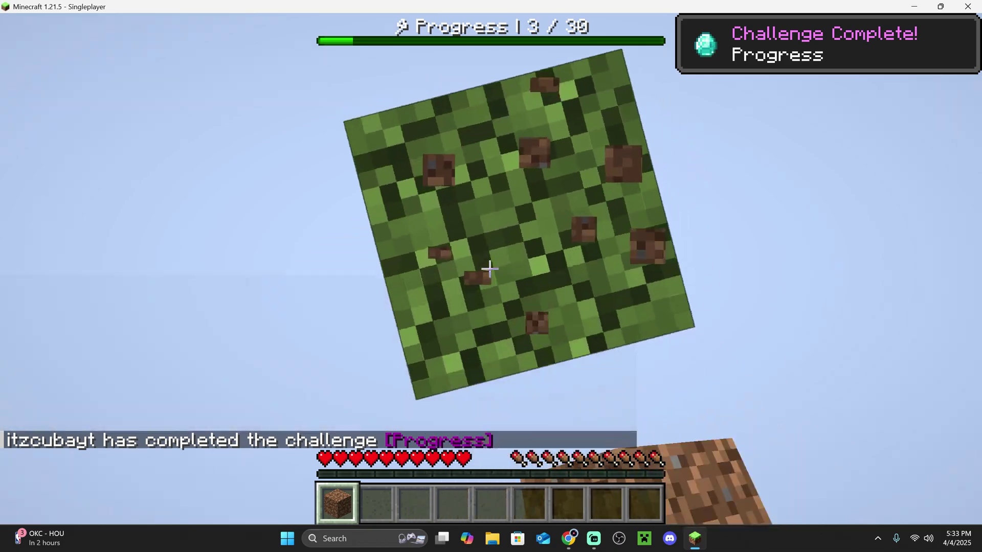
click(489, 269)
click(490, 267)
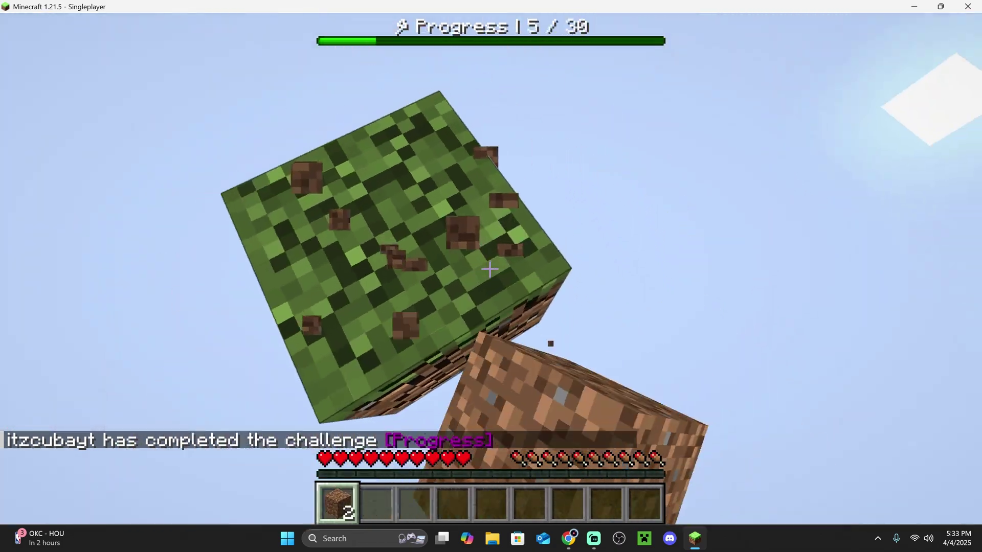
click(489, 267)
click(489, 268)
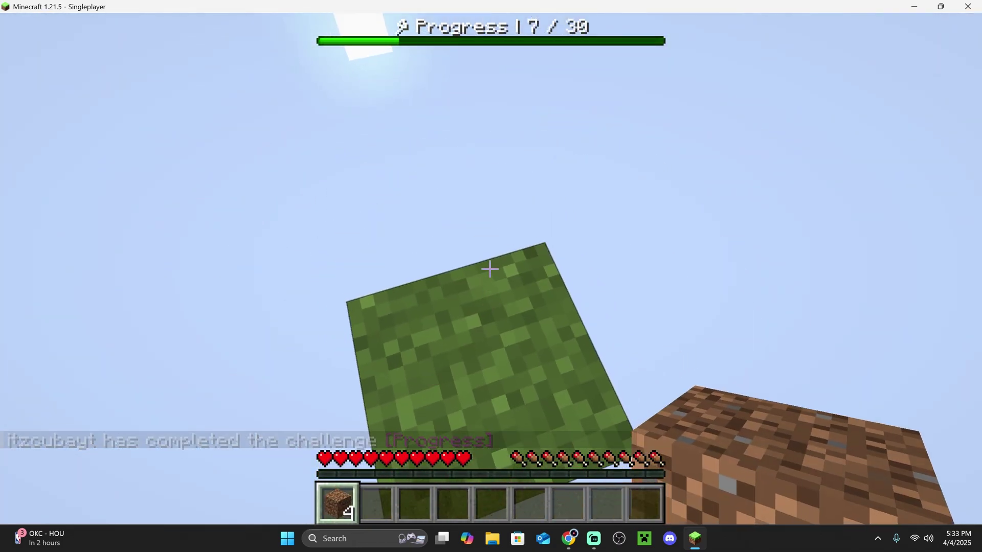
Switch to the front-facing third-person view and jump on the single block to show the character there.
key(F5)
key(F5)
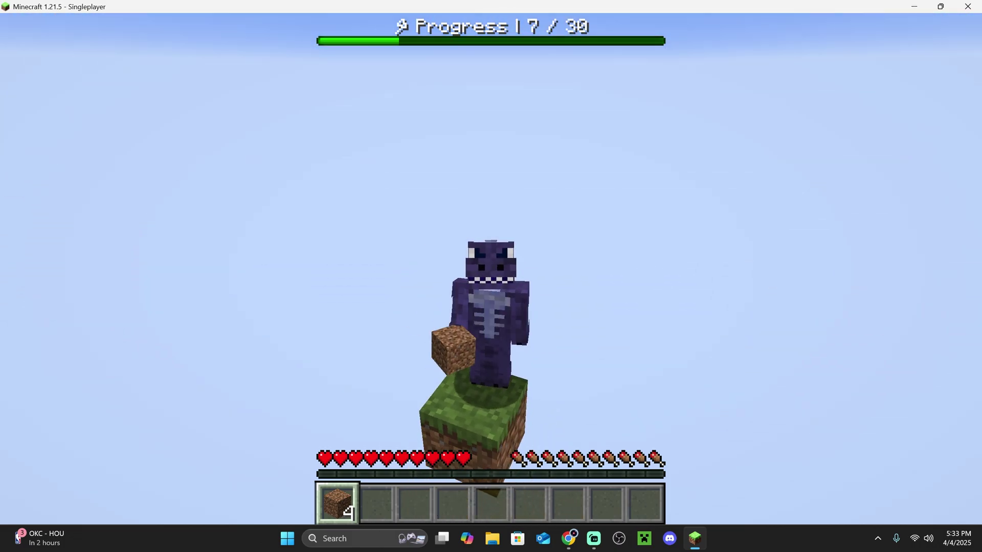
key(space)
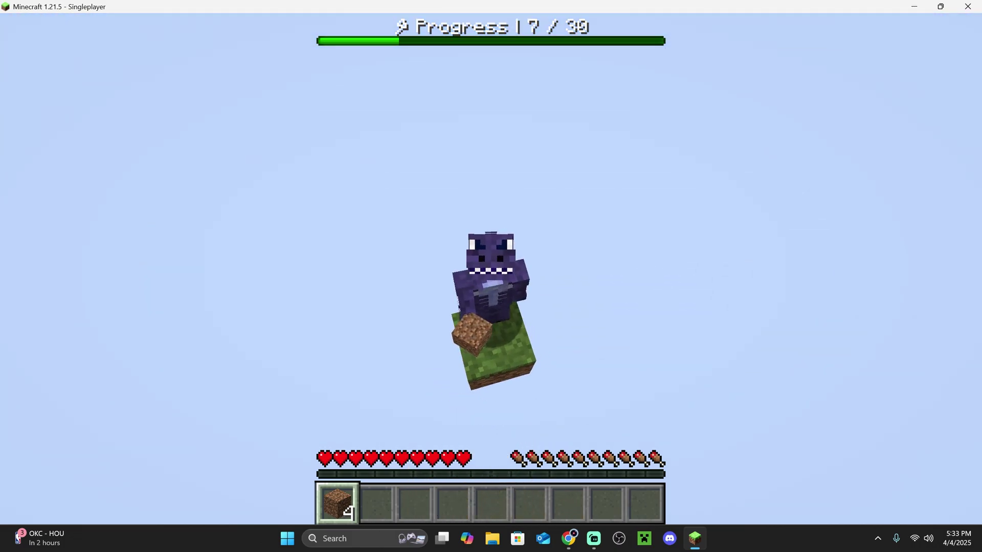